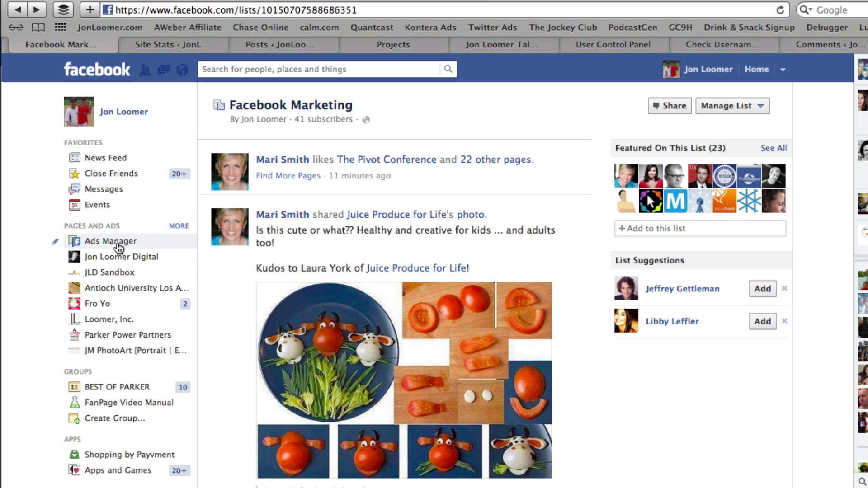
Change the Safari address to facebook.com/ads/create and load the ad creation page
{"action": "left_click", "coordinate": [240, 9]}
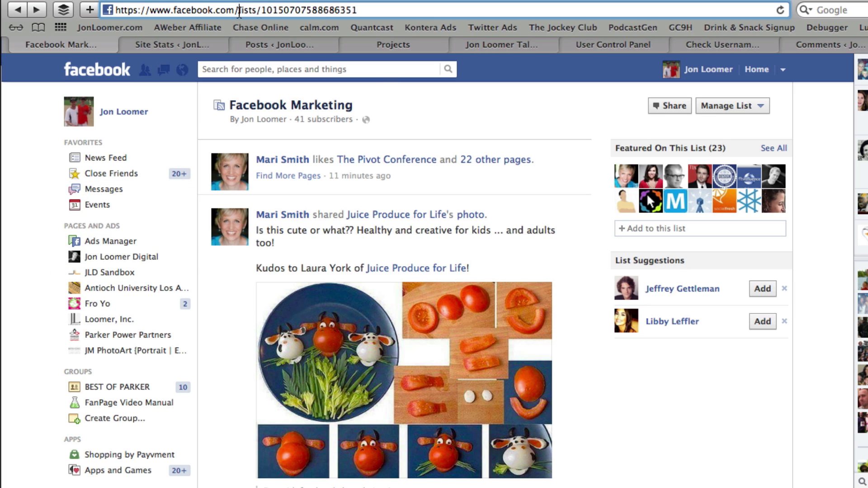
{"action": "left_click_drag", "start_coordinate": [240, 9], "coordinate": [573, 21]}
{"action": "key", "text": "BackSpace"}
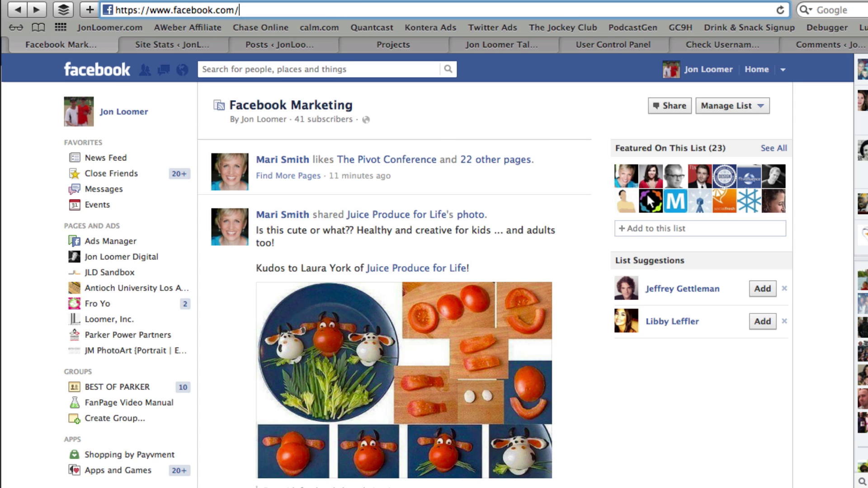
{"action": "type", "text": "ads/create/"}
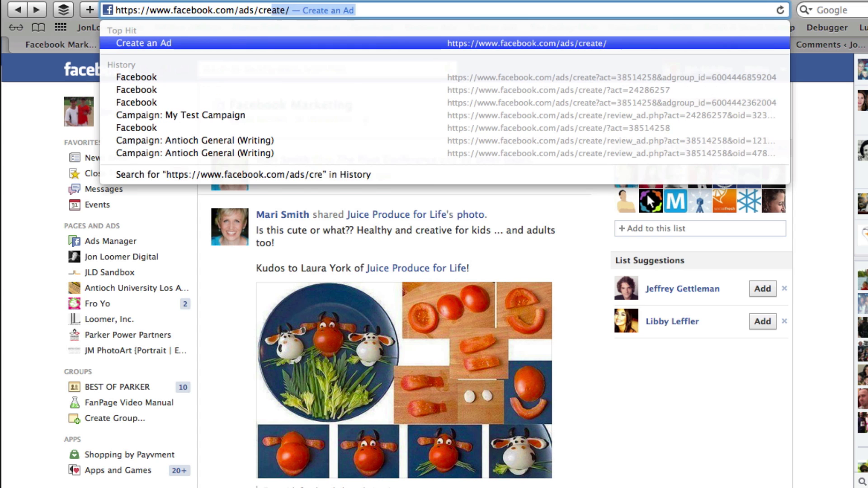
{"action": "key", "text": "Return"}
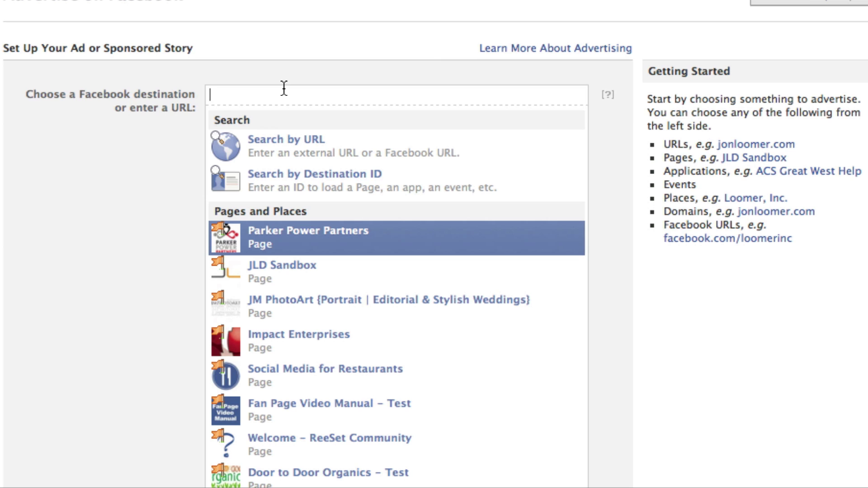
Choose Jon Loomer Digital as destination and promote the page via stories about friends liking it
{"action": "type", "text": "Jon"}
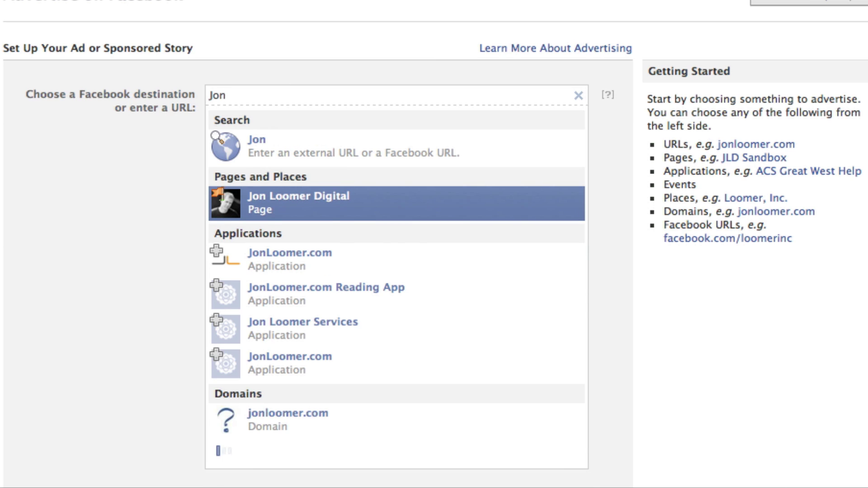
{"action": "key", "text": "Return"}
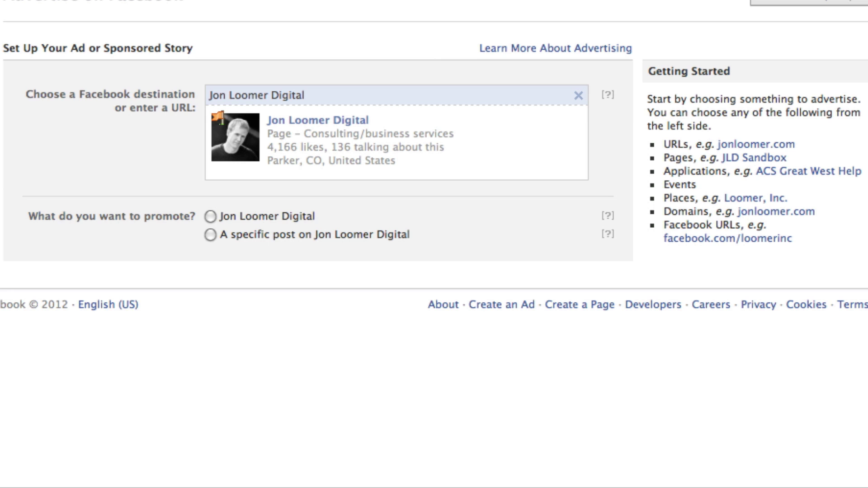
{"action": "mouse_move", "coordinate": [608, 100]}
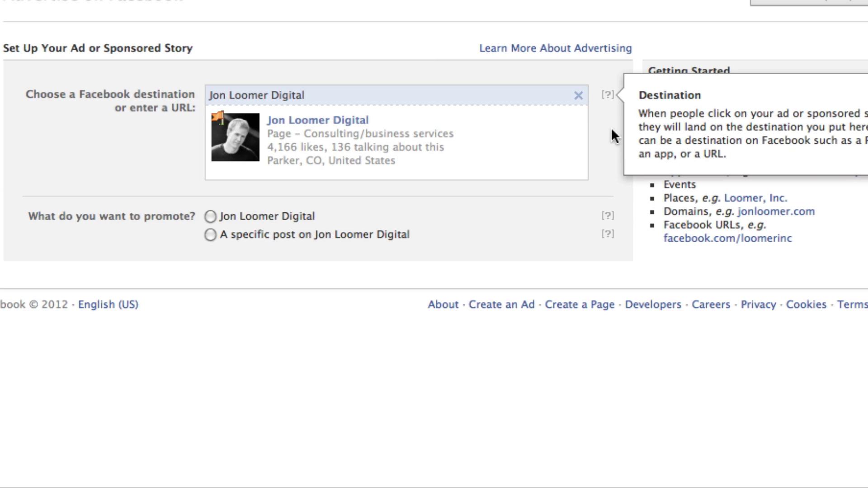
{"action": "mouse_move", "coordinate": [608, 237]}
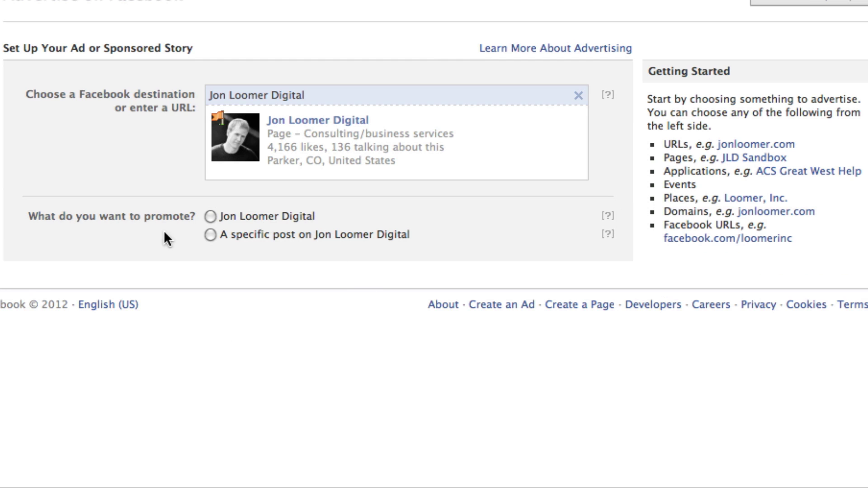
{"action": "left_click", "coordinate": [211, 216]}
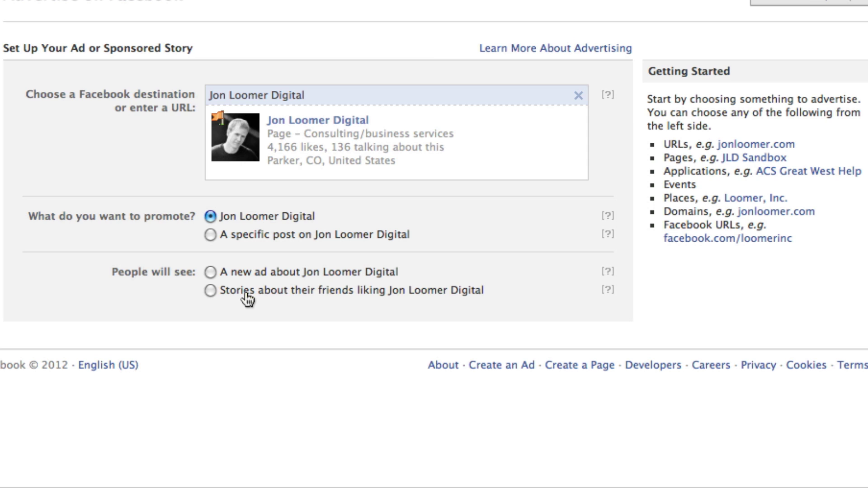
{"action": "left_click", "coordinate": [210, 290]}
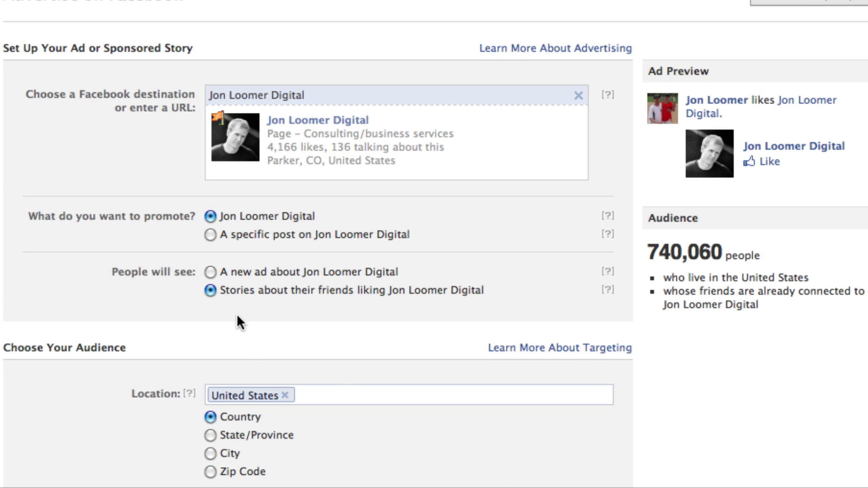
Switch to 'A new ad about Jon Loomer Digital' and keep Timeline as the landing view
{"action": "left_click", "coordinate": [209, 272]}
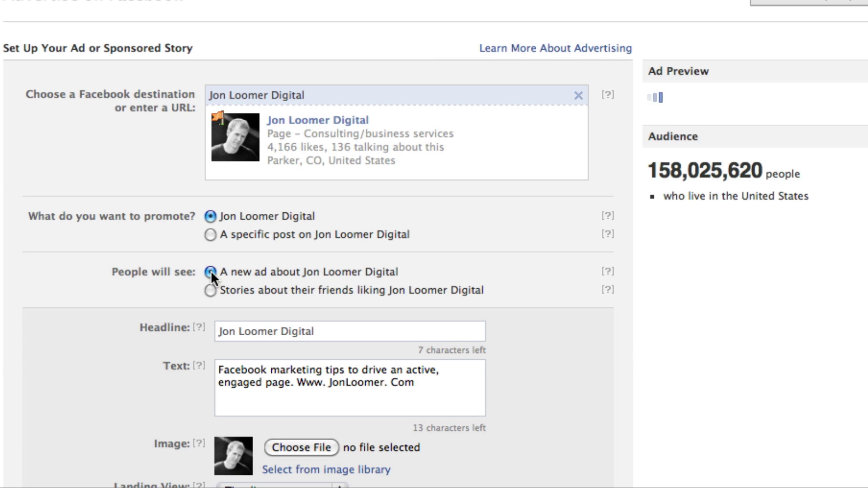
{"action": "scroll", "coordinate": [768, 391], "scroll_direction": "down", "scroll_amount": 3}
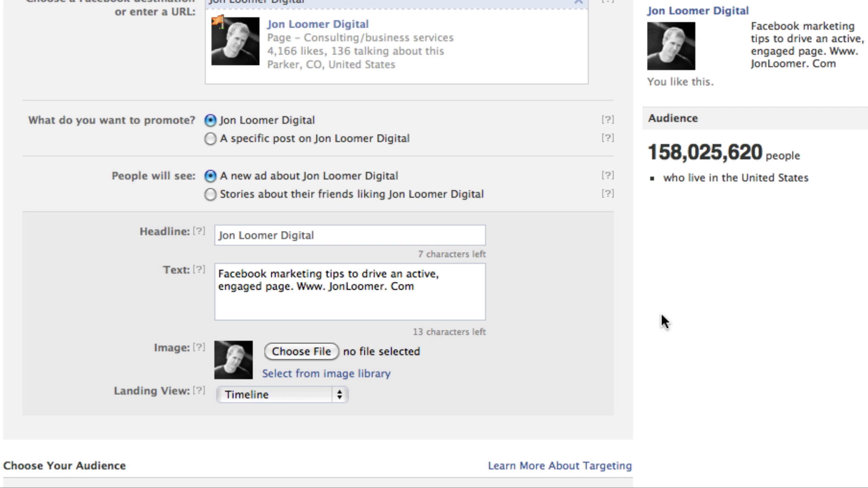
{"action": "scroll", "coordinate": [405, 431], "scroll_direction": "down", "scroll_amount": 3}
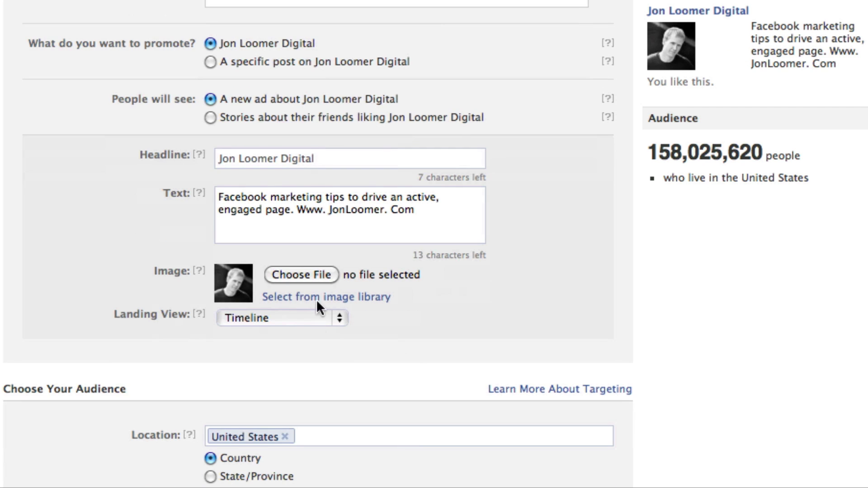
{"action": "left_click", "coordinate": [340, 318]}
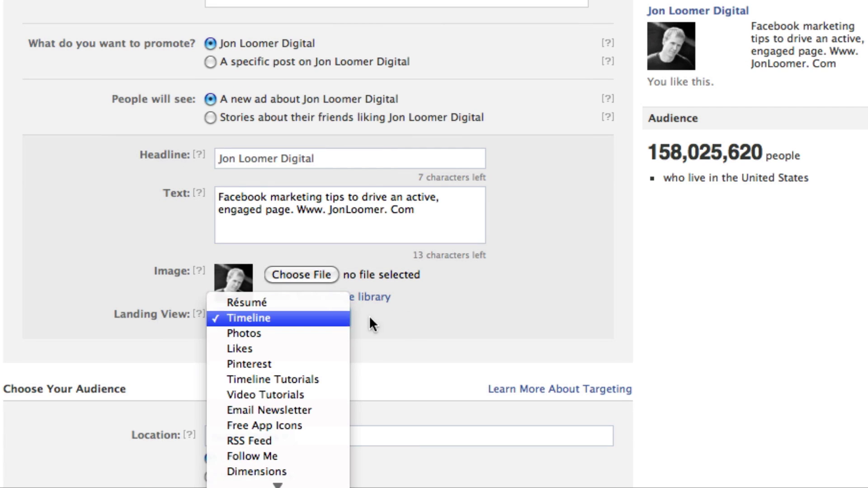
{"action": "left_click", "coordinate": [541, 308]}
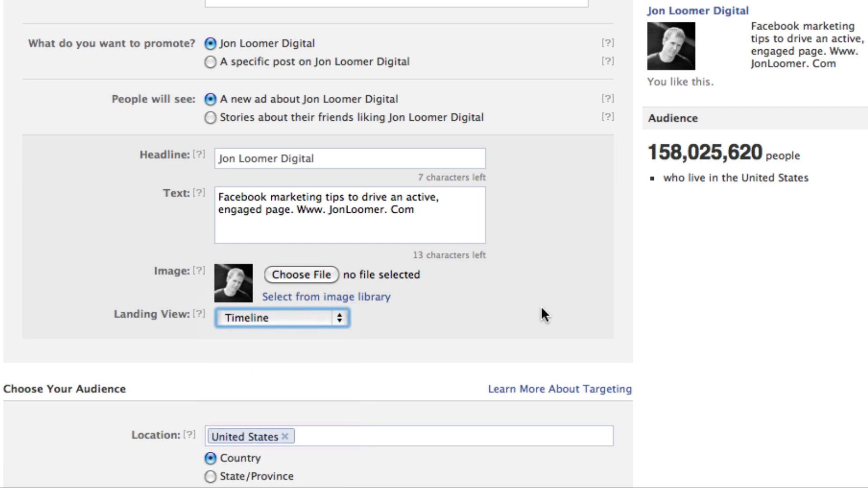
{"action": "scroll", "coordinate": [542, 313], "scroll_direction": "up", "scroll_amount": 5}
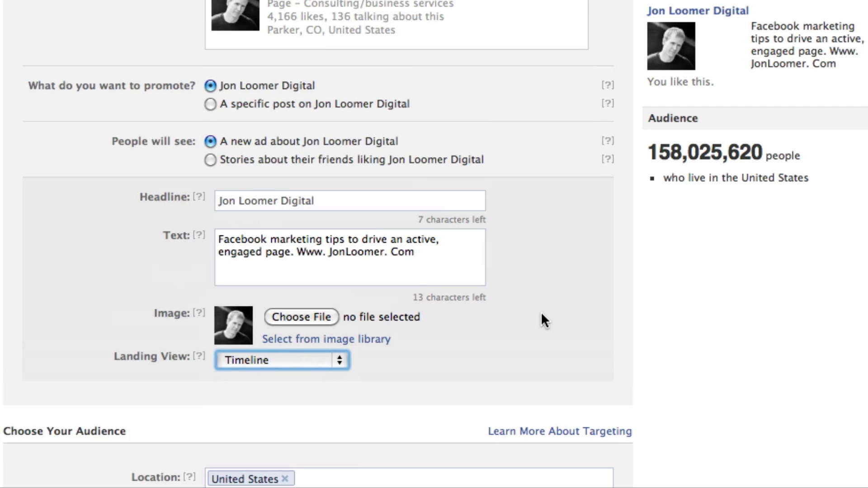
{"action": "scroll", "coordinate": [542, 314], "scroll_direction": "up", "scroll_amount": 2}
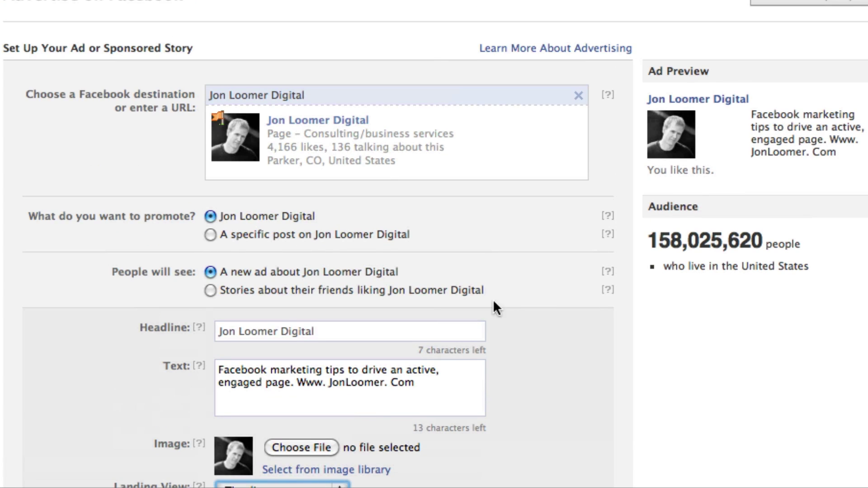
Select 'A specific post on Jon Loomer Digital' and view the available page posts
{"action": "left_click", "coordinate": [209, 234]}
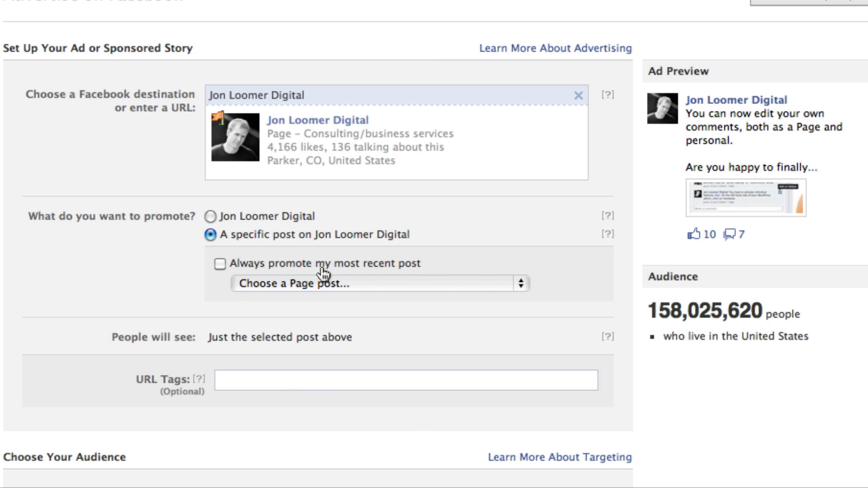
{"action": "scroll", "coordinate": [519, 324], "scroll_direction": "down", "scroll_amount": 1}
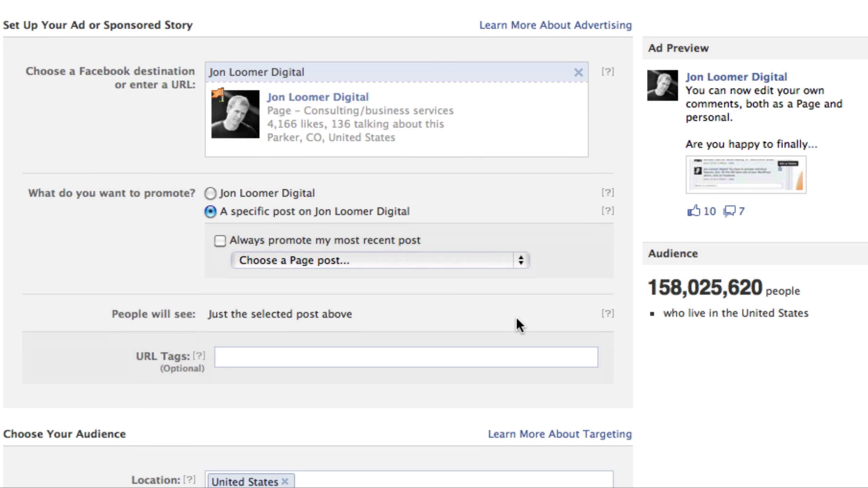
{"action": "left_click", "coordinate": [436, 266]}
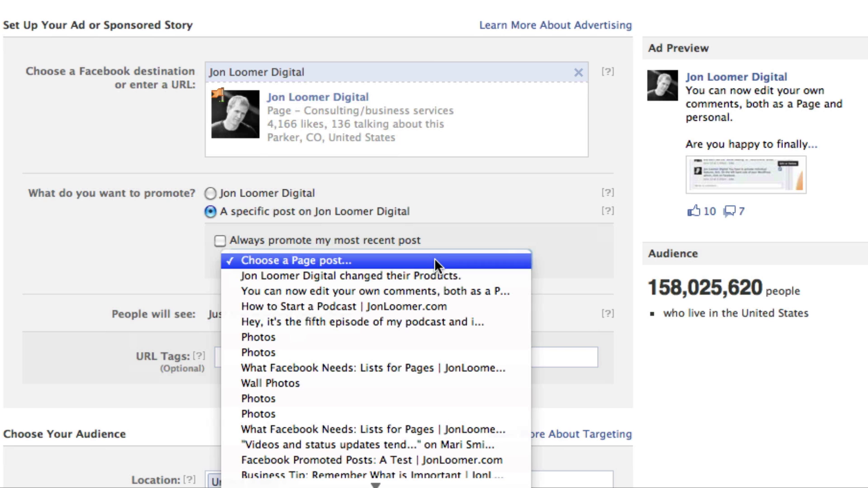
Dismiss the post list without choosing and reselect the Jon Loomer Digital page radio
{"action": "left_click", "coordinate": [435, 260]}
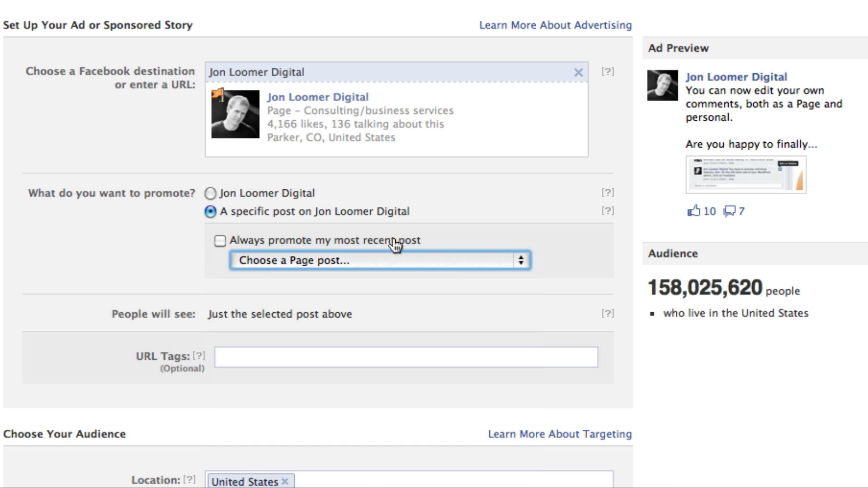
{"action": "scroll", "coordinate": [71, 333], "scroll_direction": "down", "scroll_amount": 2}
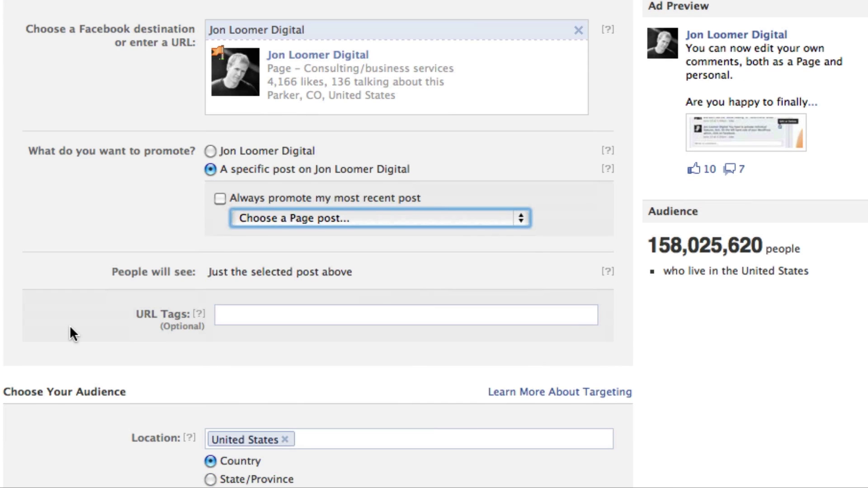
{"action": "scroll", "coordinate": [70, 324], "scroll_direction": "up", "scroll_amount": 1}
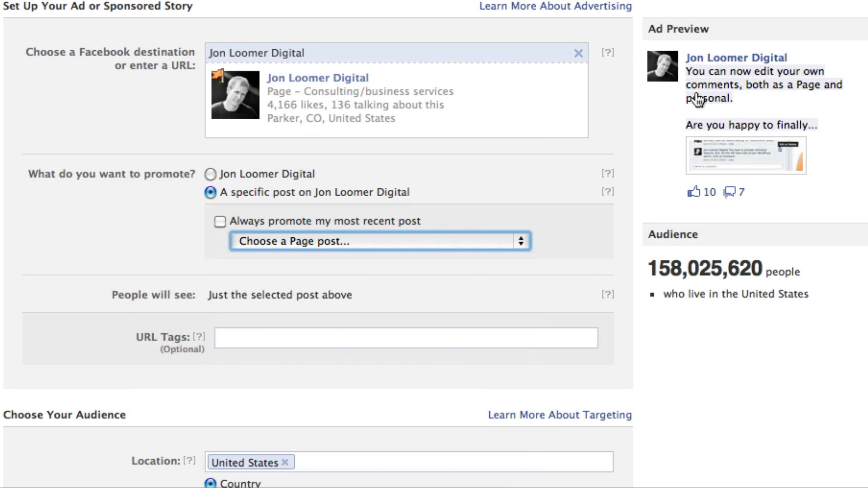
{"action": "left_click", "coordinate": [209, 173]}
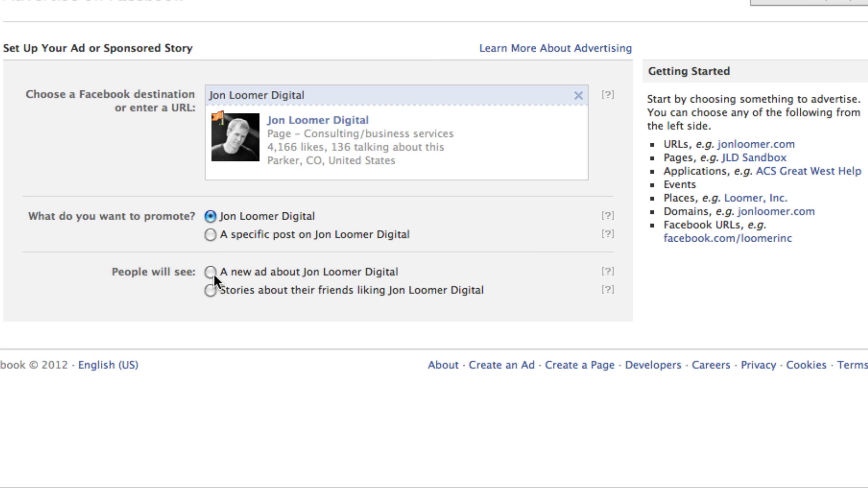
Choose stories about friends liking the page and switch location targeting to City
{"action": "left_click", "coordinate": [210, 290]}
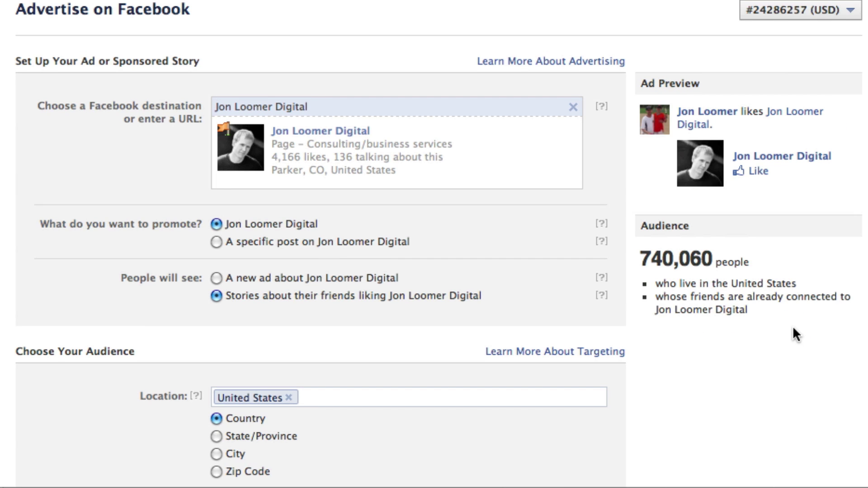
{"action": "scroll", "coordinate": [793, 329], "scroll_direction": "down", "scroll_amount": 5}
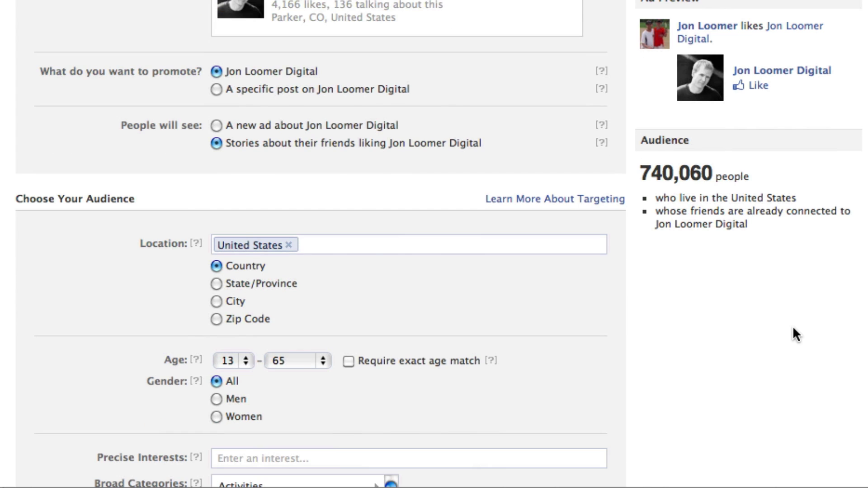
{"action": "scroll", "coordinate": [794, 329], "scroll_direction": "down", "scroll_amount": 3}
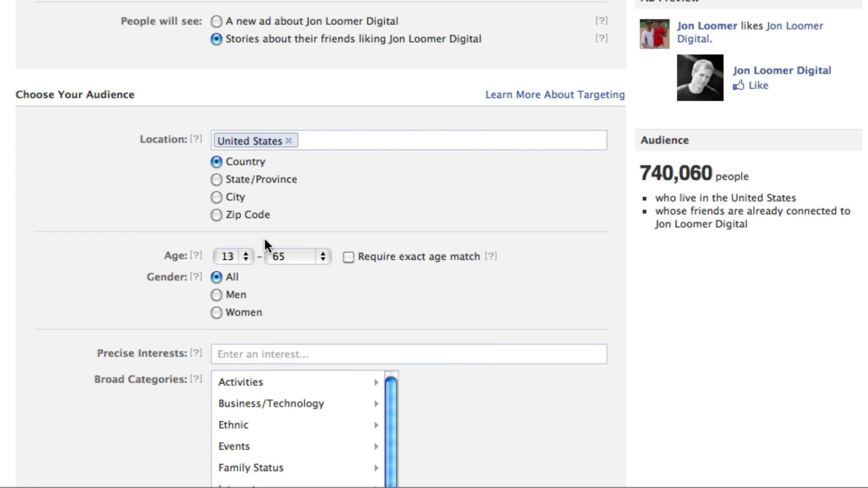
{"action": "left_click", "coordinate": [216, 216]}
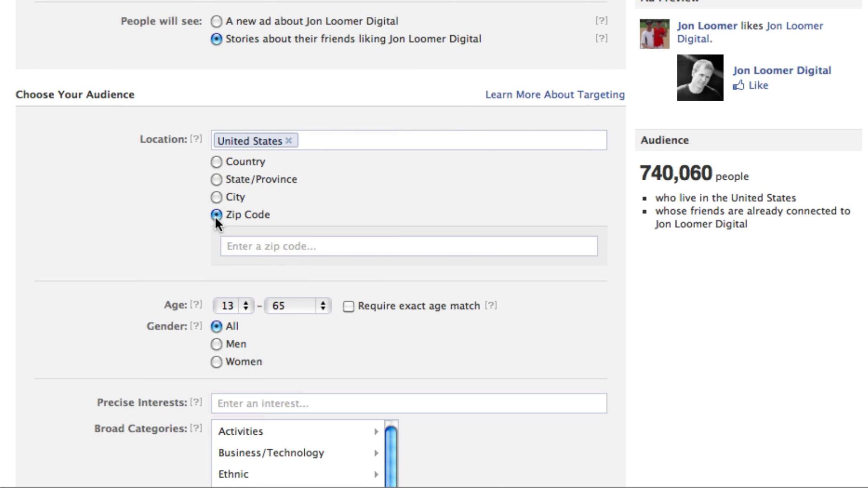
{"action": "left_click", "coordinate": [277, 250]}
{"action": "left_click", "coordinate": [217, 197]}
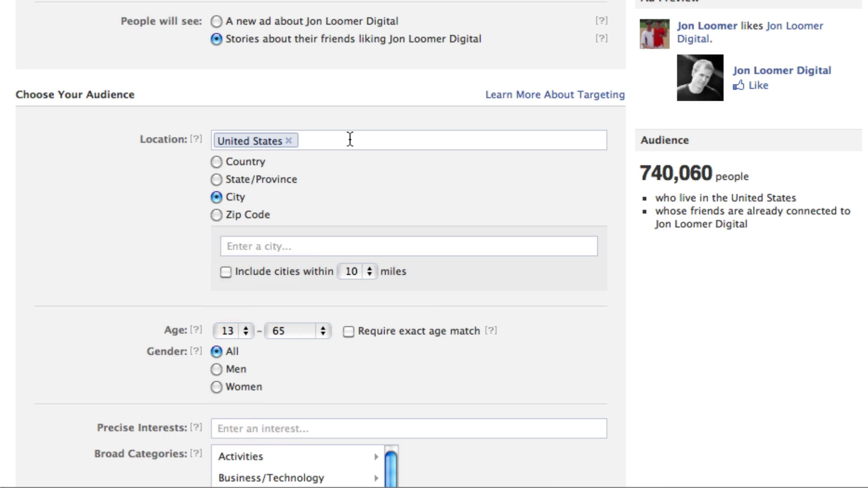
{"action": "scroll", "coordinate": [136, 314], "scroll_direction": "down", "scroll_amount": 5}
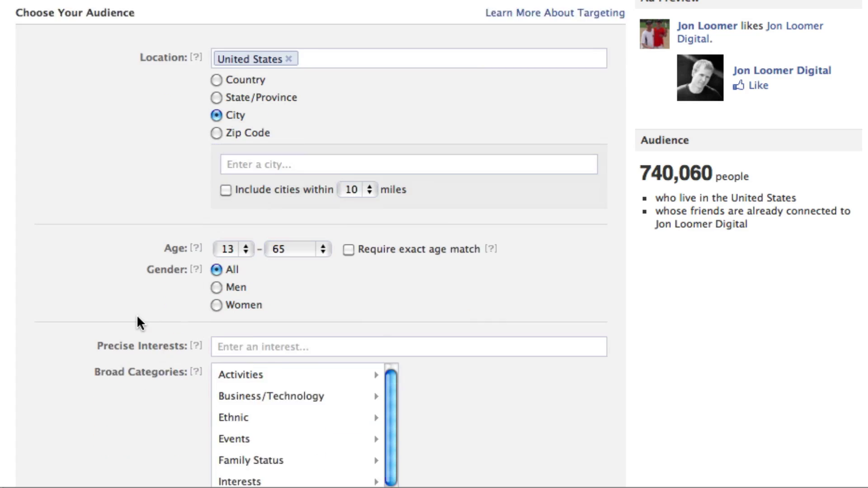
{"action": "scroll", "coordinate": [137, 314], "scroll_direction": "down", "scroll_amount": 3}
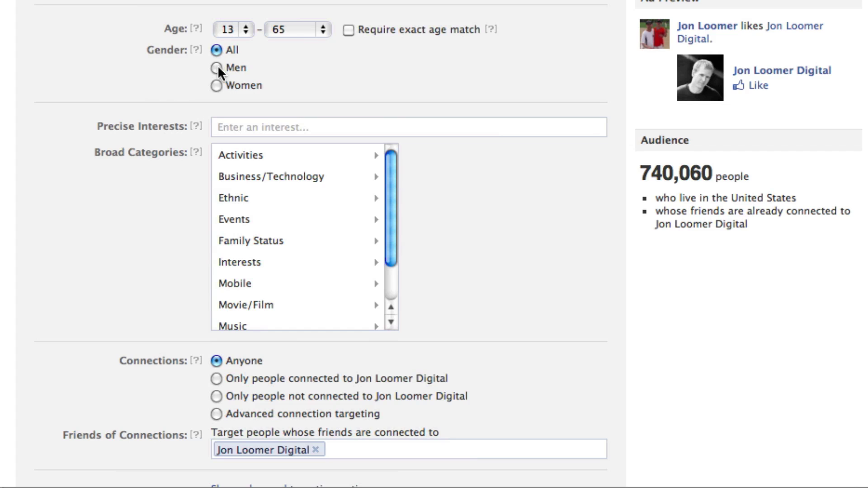
Set the age range to 25–45 and target Women only
{"action": "left_click", "coordinate": [240, 30]}
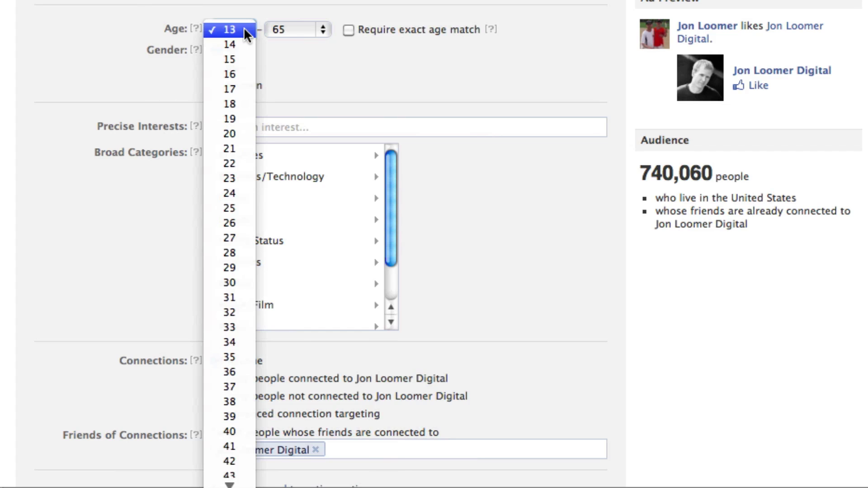
{"action": "left_click", "coordinate": [230, 208]}
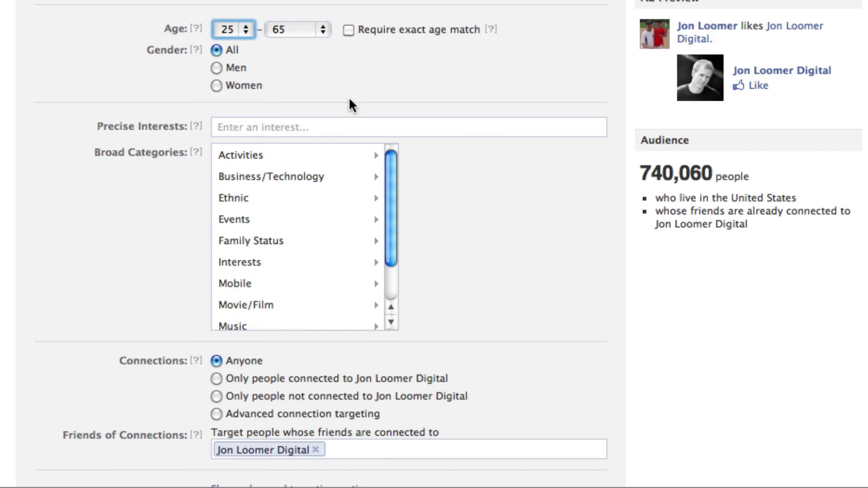
{"action": "left_click", "coordinate": [319, 30]}
{"action": "scroll", "coordinate": [312, 28], "scroll_direction": "up", "scroll_amount": 2}
{"action": "scroll", "coordinate": [294, 91], "scroll_direction": "up", "scroll_amount": 5}
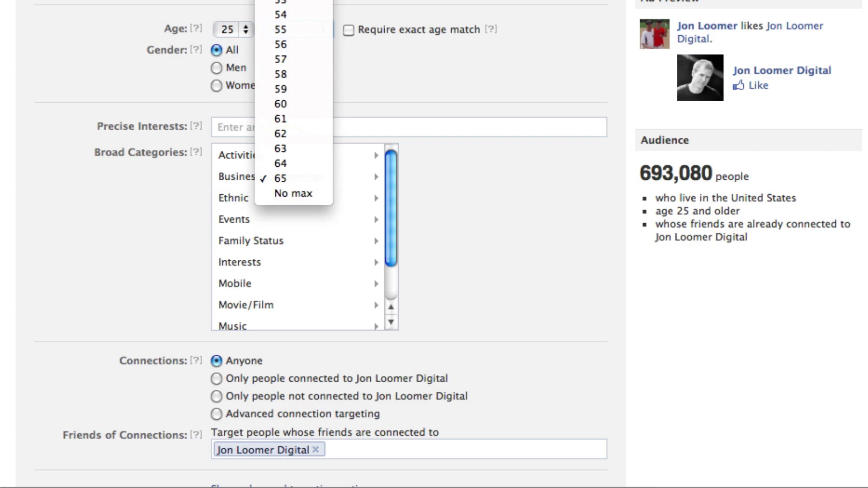
{"action": "left_click", "coordinate": [294, 2]}
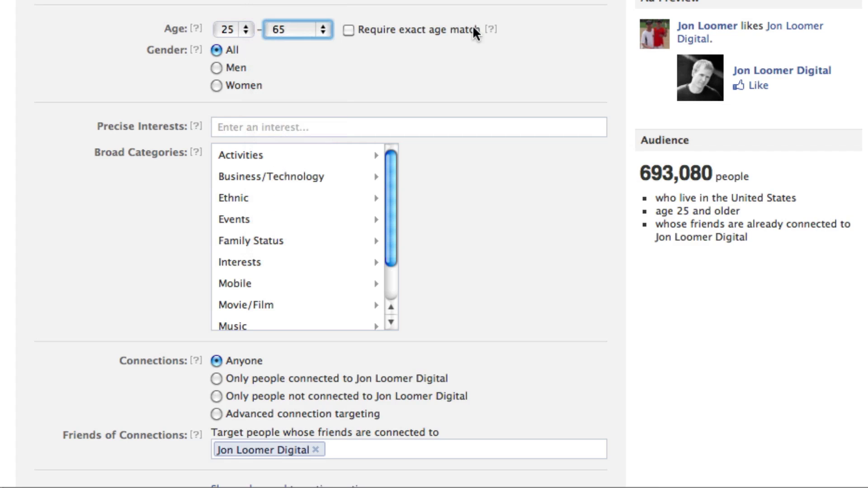
{"action": "left_click", "coordinate": [216, 84]}
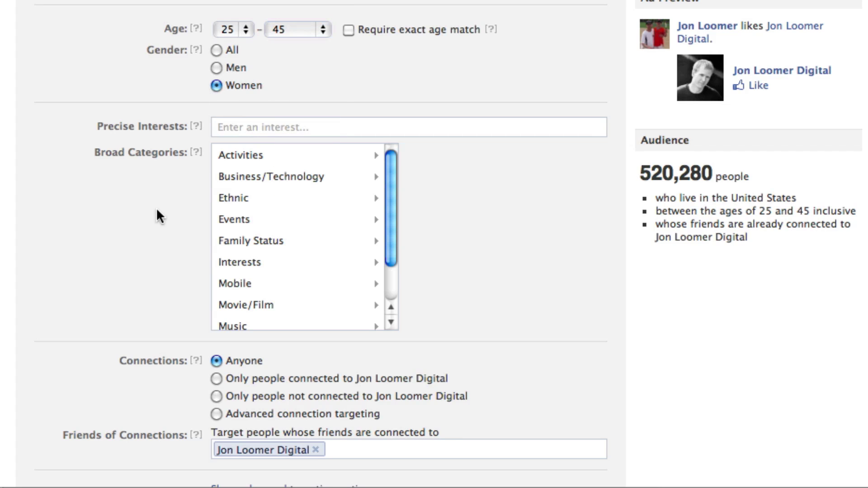
{"action": "left_click", "coordinate": [260, 129]}
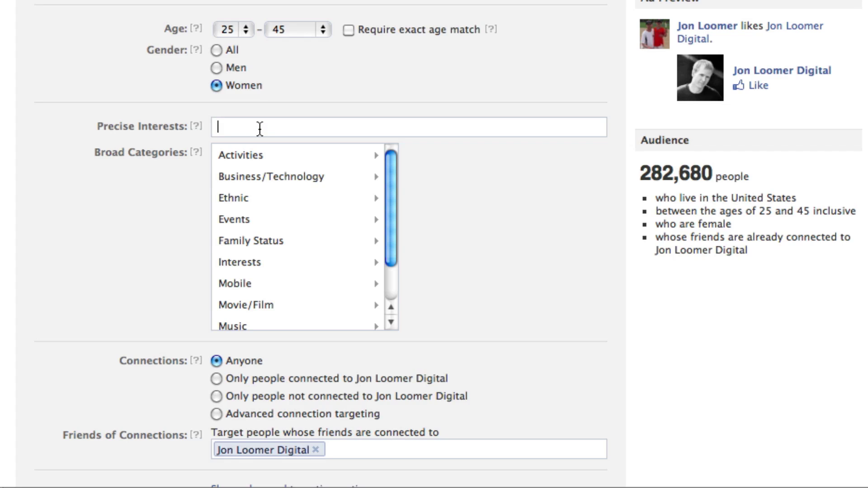
Add precise interests #Social media marketing, Social Media Marketing, Social Media Marketing Best Practices, and Social Media Marketing 101
{"action": "type", "text": "Social Media "}
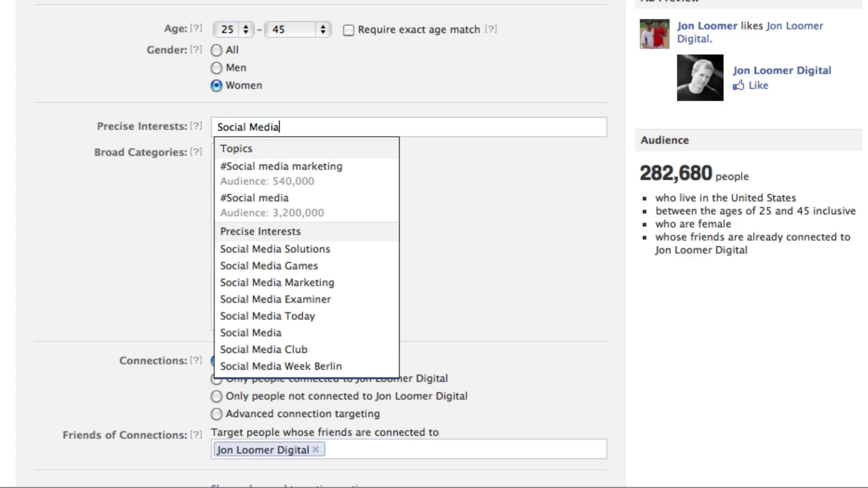
{"action": "type", "text": "Mark"}
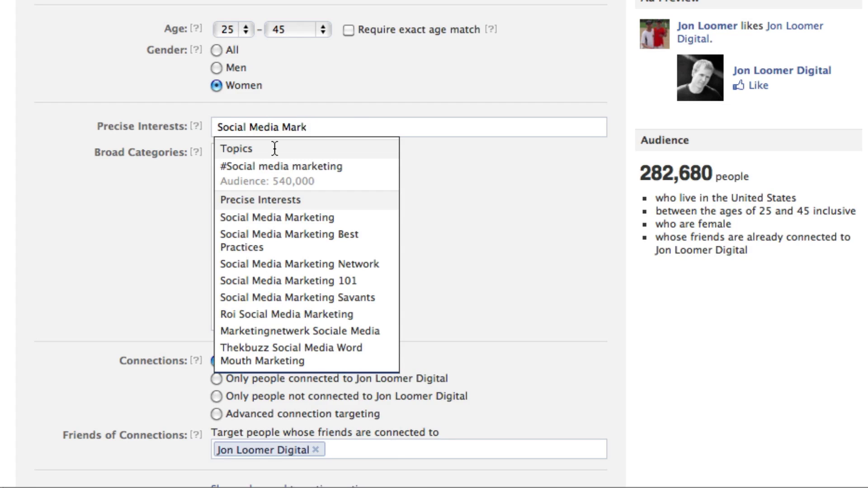
{"action": "left_click", "coordinate": [259, 168]}
{"action": "type", "text": "Social "}
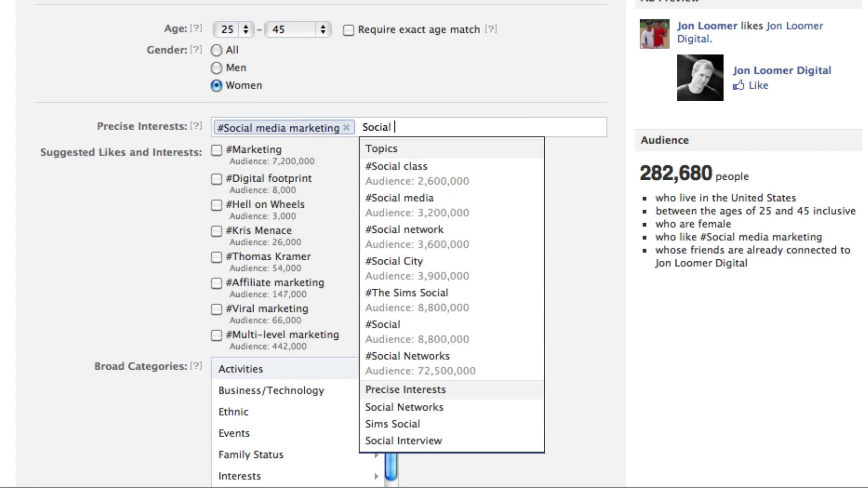
{"action": "type", "text": "Media Mark"}
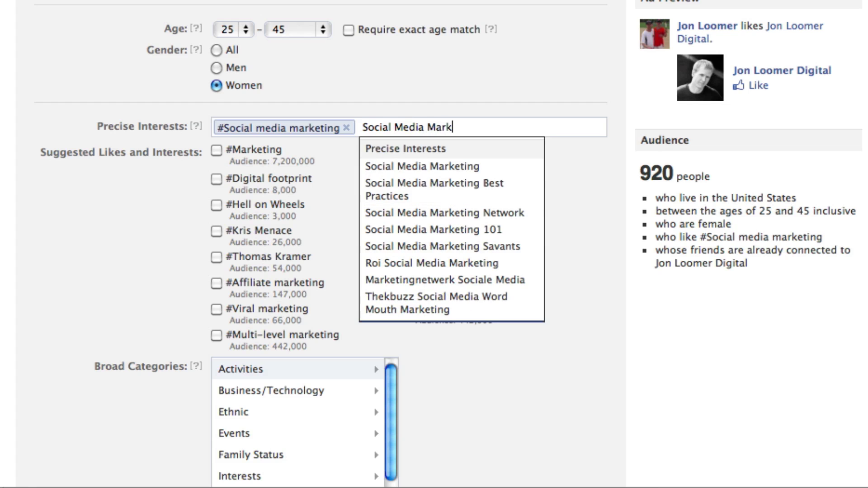
{"action": "left_click", "coordinate": [436, 169]}
{"action": "type", "text": "Social Media Mark"}
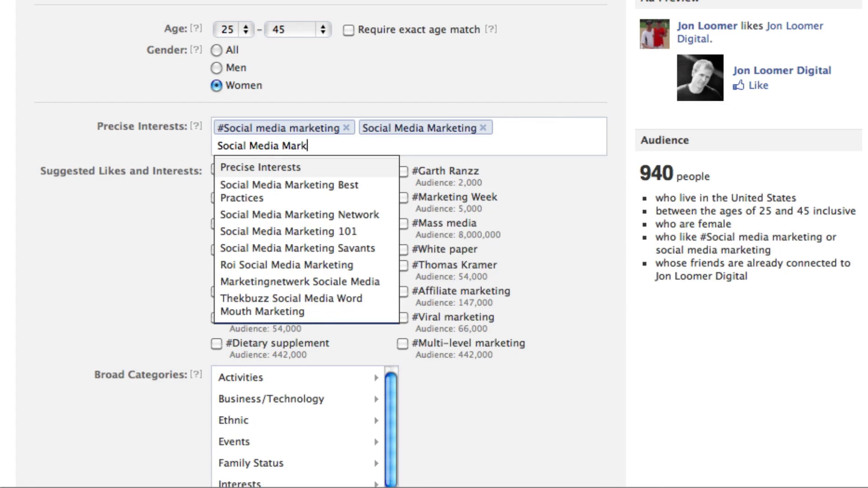
{"action": "left_click", "coordinate": [289, 188]}
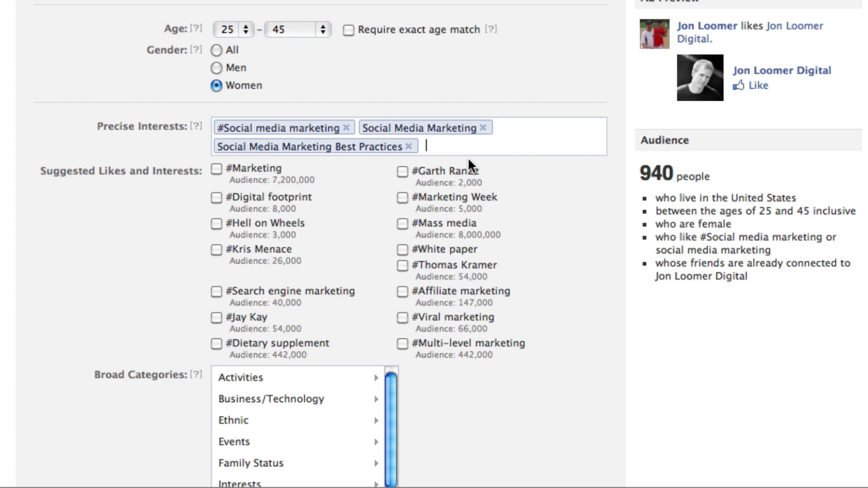
{"action": "type", "text": "Social media"}
{"action": "key", "text": "BackSpace"}
{"action": "key", "text": "BackSpace"}
{"action": "type", "text": "ia mark"}
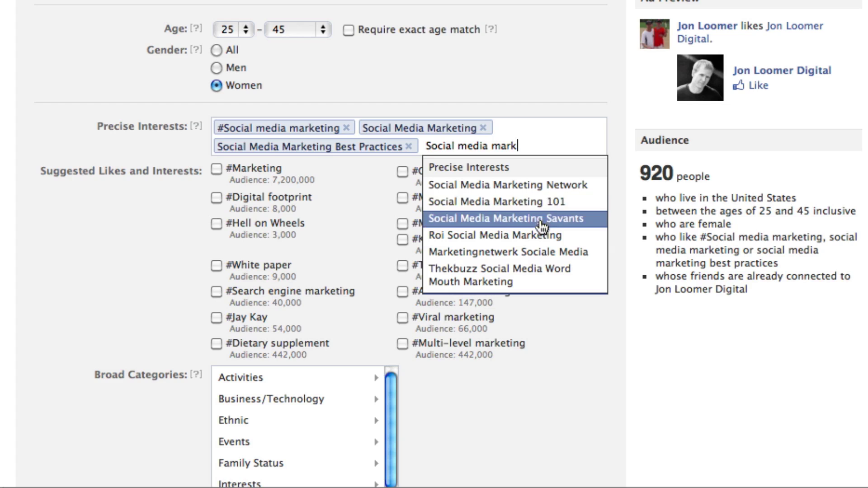
{"action": "left_click", "coordinate": [542, 202]}
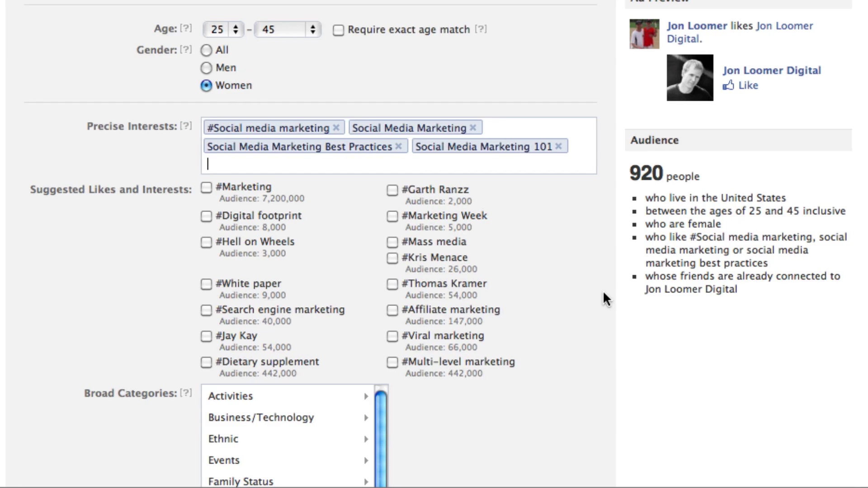
{"action": "scroll", "coordinate": [603, 292], "scroll_direction": "down", "scroll_amount": 2}
{"action": "scroll", "coordinate": [135, 338], "scroll_direction": "down", "scroll_amount": 4}
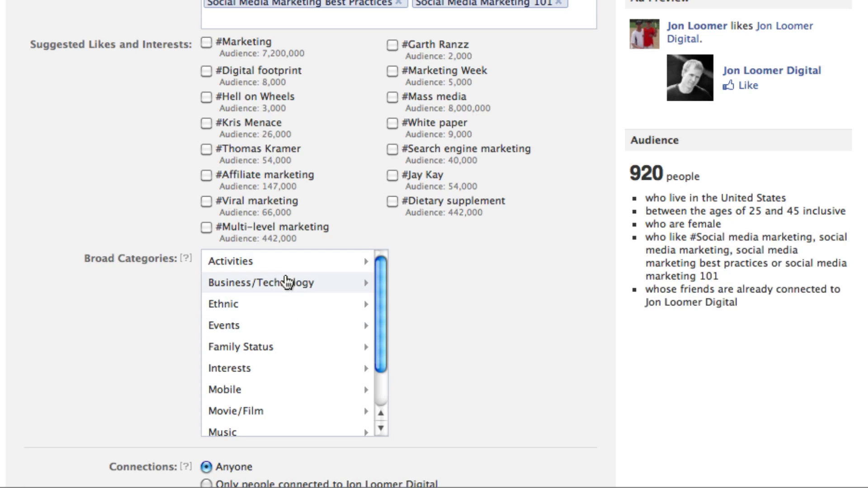
{"action": "left_click", "coordinate": [286, 282]}
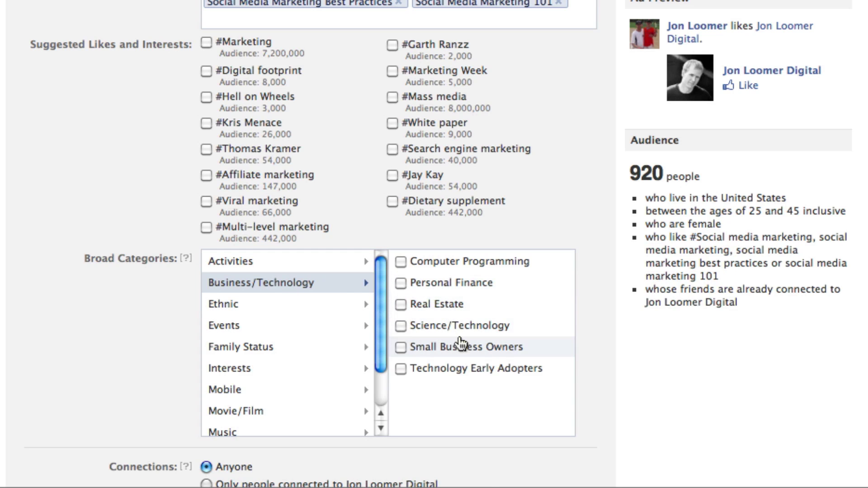
{"action": "left_click", "coordinate": [401, 347]}
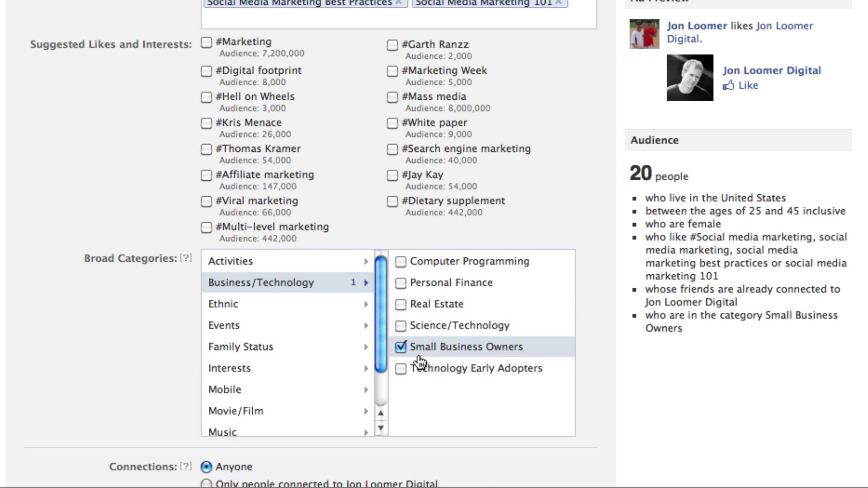
{"action": "left_click", "coordinate": [400, 347]}
{"action": "scroll", "coordinate": [760, 341], "scroll_direction": "down", "scroll_amount": 5}
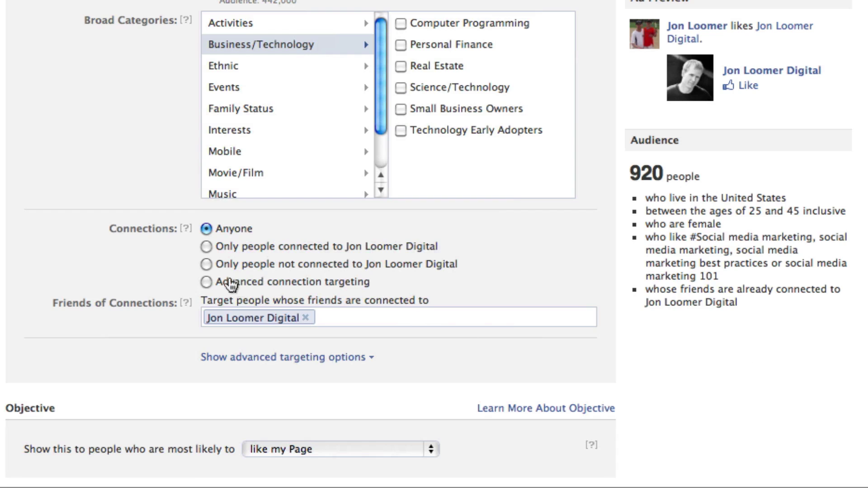
{"action": "left_click", "coordinate": [206, 265]}
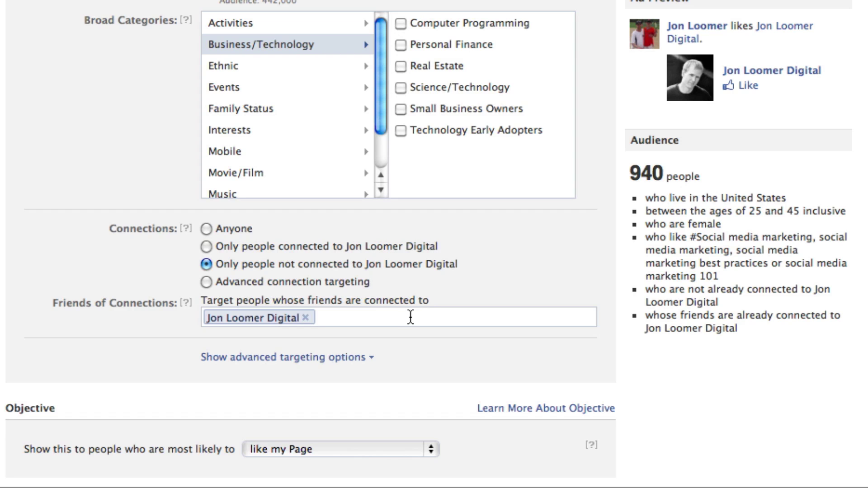
{"action": "scroll", "coordinate": [546, 340], "scroll_direction": "down", "scroll_amount": 5}
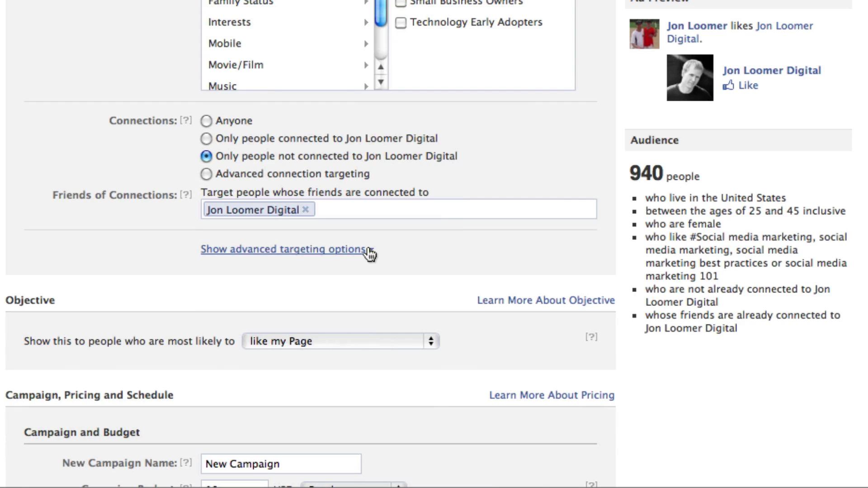
Show advanced targeting options and scroll down to the Objective and Campaign sections
{"action": "left_click", "coordinate": [368, 250]}
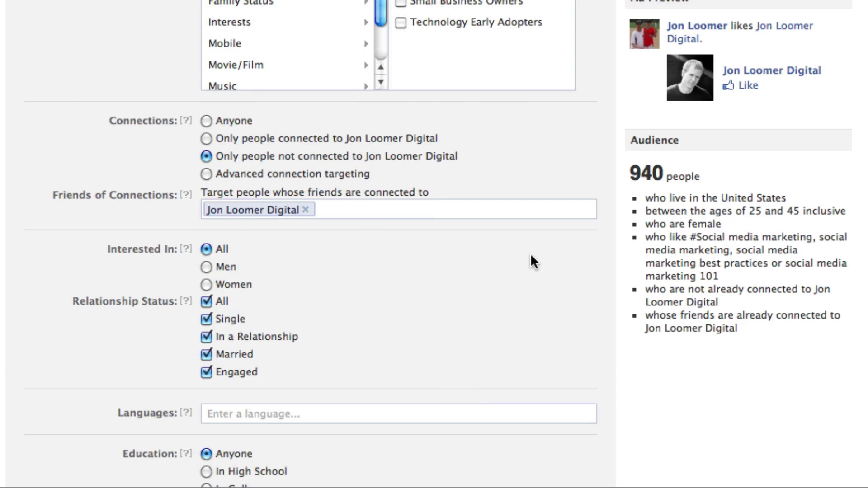
{"action": "scroll", "coordinate": [533, 254], "scroll_direction": "down", "scroll_amount": 5}
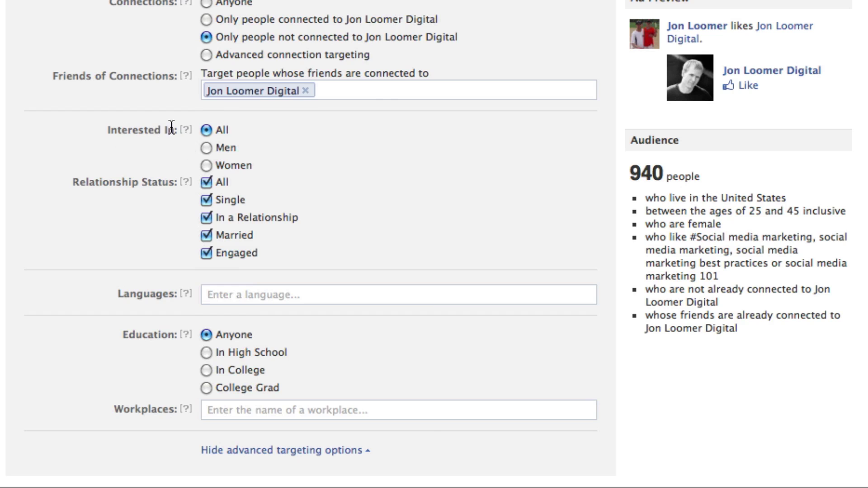
{"action": "scroll", "coordinate": [172, 190], "scroll_direction": "down", "scroll_amount": 2}
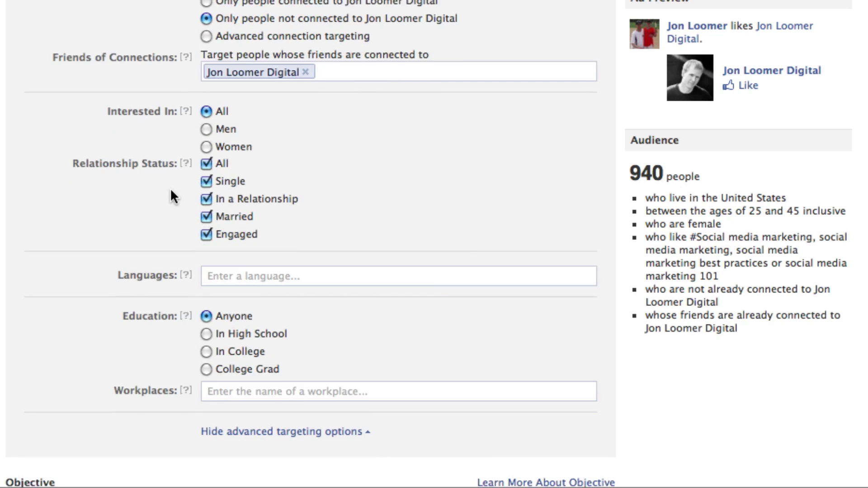
{"action": "scroll", "coordinate": [242, 154], "scroll_direction": "down", "scroll_amount": 5}
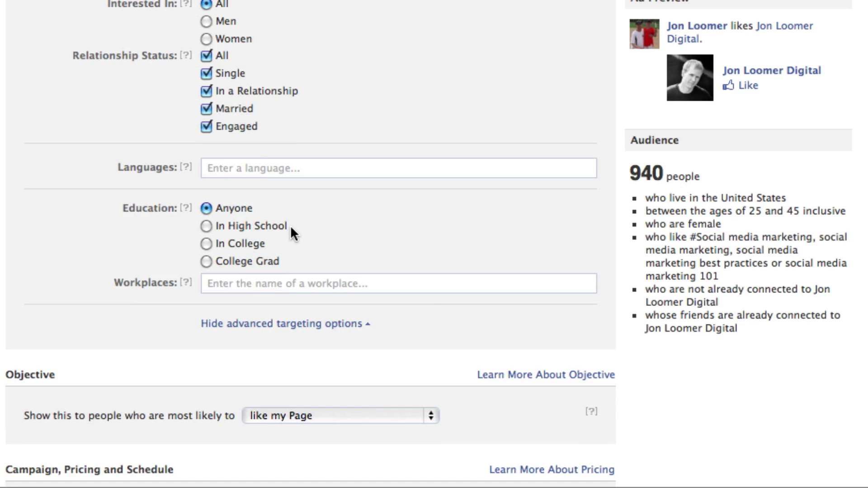
{"action": "scroll", "coordinate": [291, 223], "scroll_direction": "down", "scroll_amount": 5}
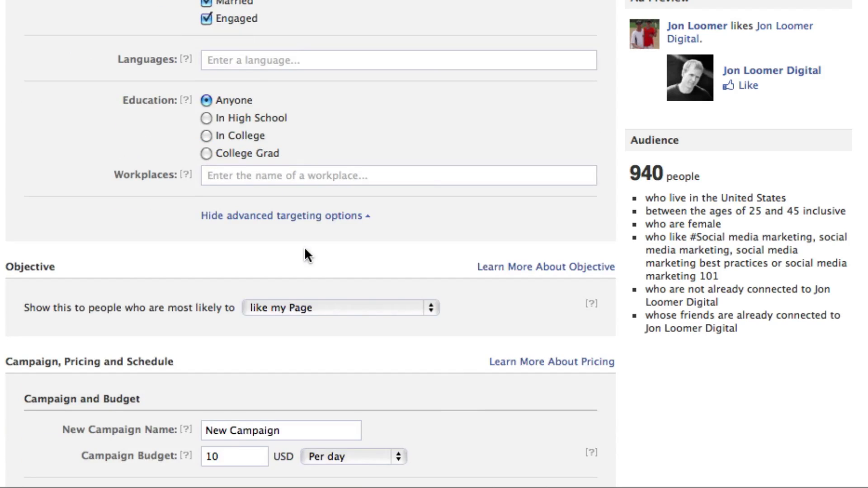
{"action": "scroll", "coordinate": [599, 286], "scroll_direction": "down", "scroll_amount": 4}
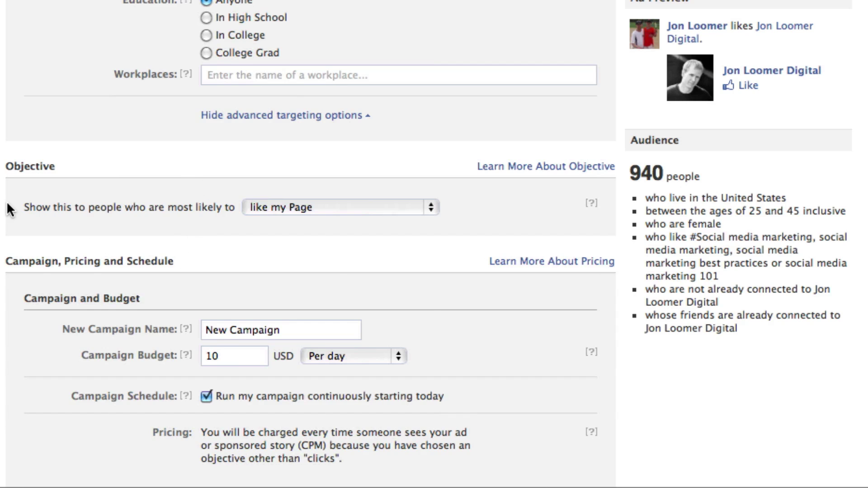
Keep the ad objective as liking the Page after briefly trying clicks on the ad
{"action": "scroll", "coordinate": [23, 200], "scroll_direction": "down", "scroll_amount": 3}
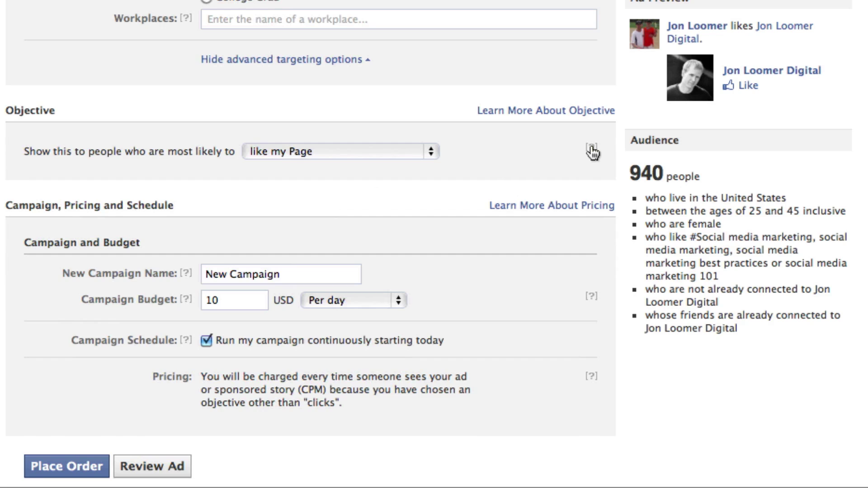
{"action": "mouse_move", "coordinate": [592, 153]}
{"action": "scroll", "coordinate": [280, 153], "scroll_direction": "up", "scroll_amount": 15}
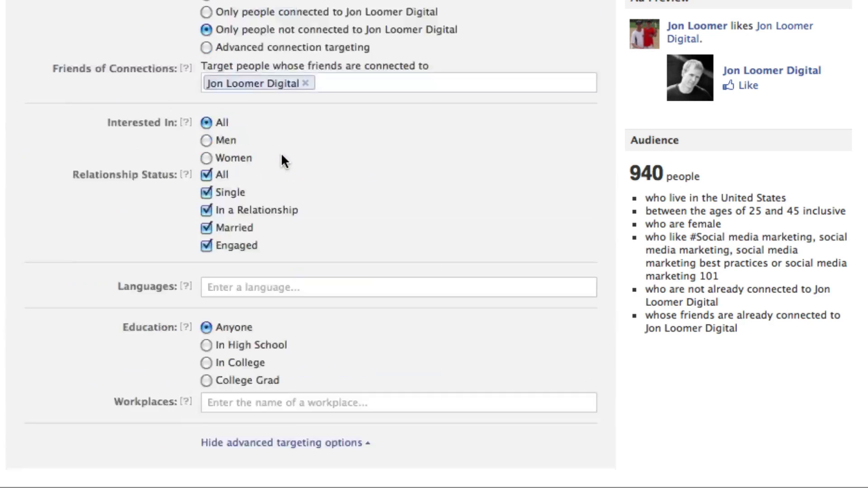
{"action": "scroll", "coordinate": [253, 27], "scroll_direction": "up", "scroll_amount": 8}
{"action": "scroll", "coordinate": [221, 53], "scroll_direction": "down", "scroll_amount": 20}
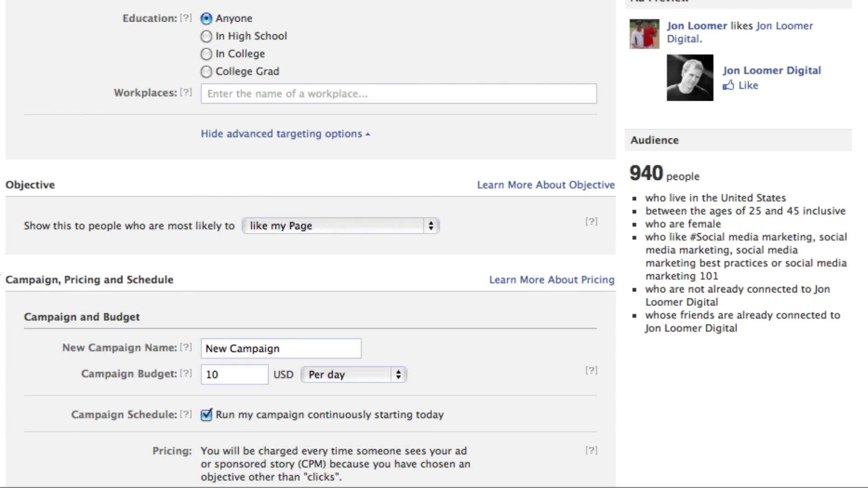
{"action": "scroll", "coordinate": [310, 245], "scroll_direction": "down", "scroll_amount": 1}
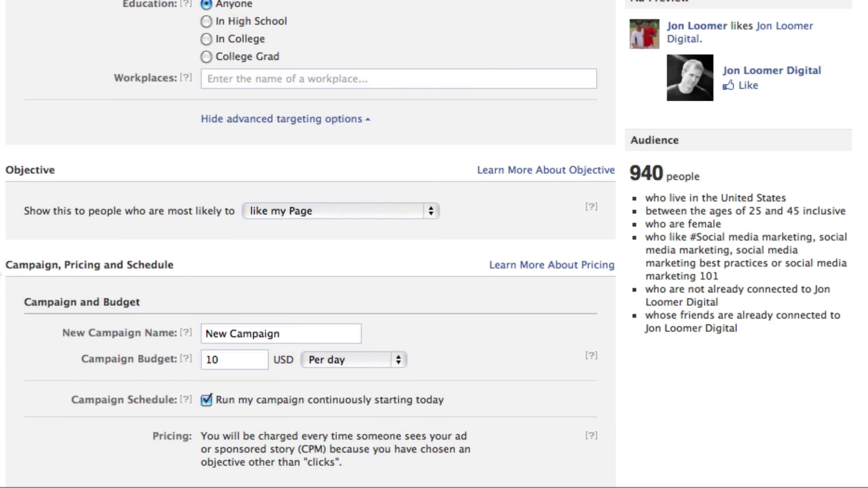
{"action": "scroll", "coordinate": [310, 244], "scroll_direction": "down", "scroll_amount": 4}
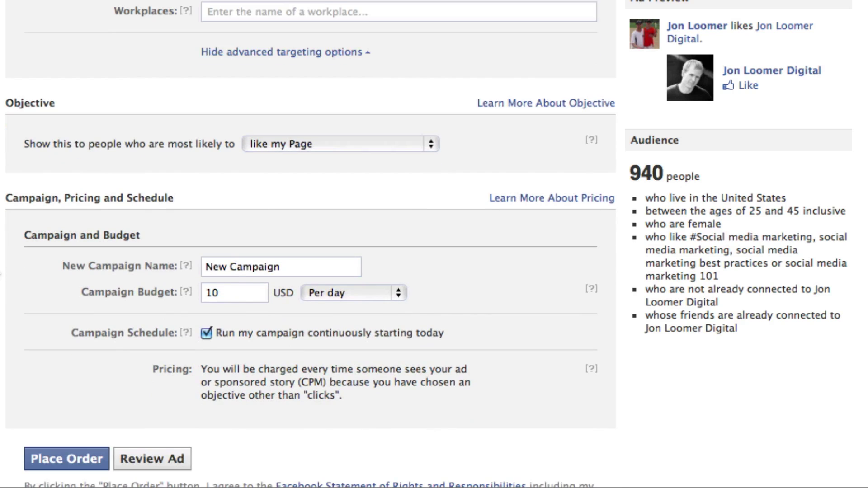
{"action": "left_click", "coordinate": [412, 143]}
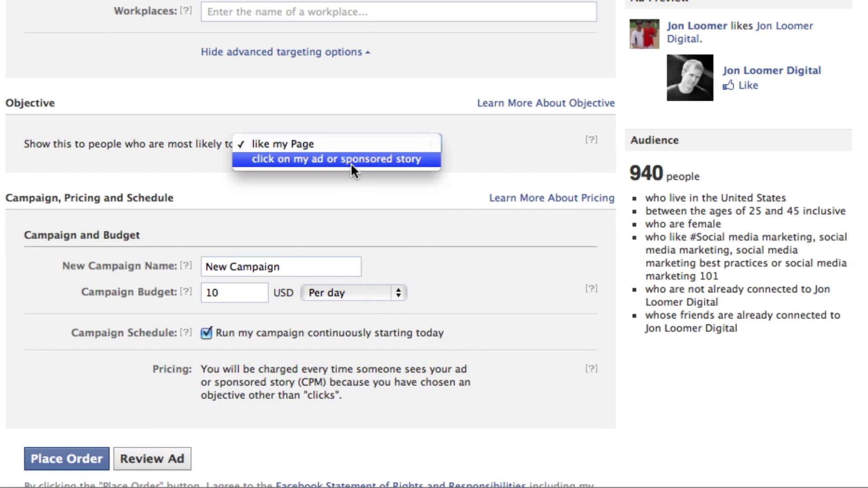
{"action": "left_click", "coordinate": [68, 172]}
{"action": "scroll", "coordinate": [67, 174], "scroll_direction": "down", "scroll_amount": 5}
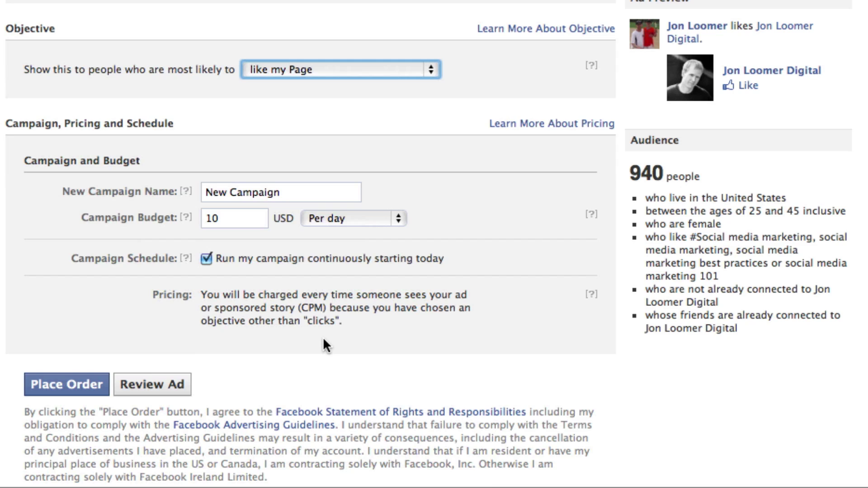
{"action": "left_click", "coordinate": [417, 70]}
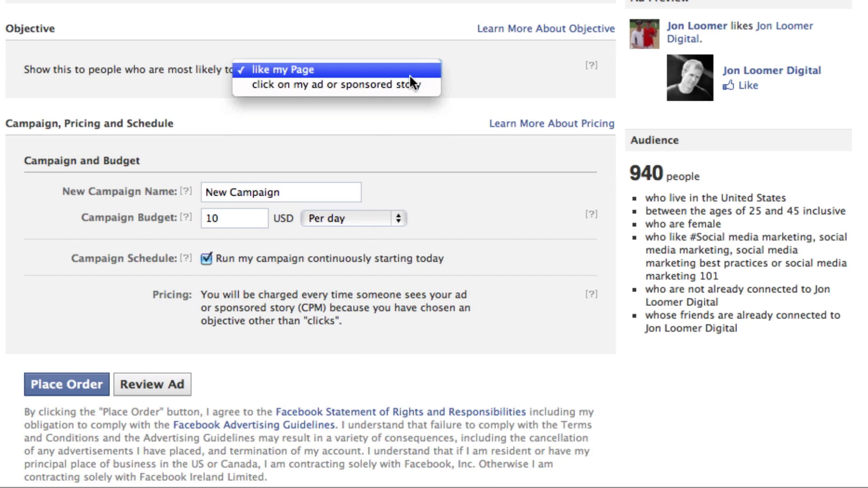
{"action": "left_click", "coordinate": [409, 84]}
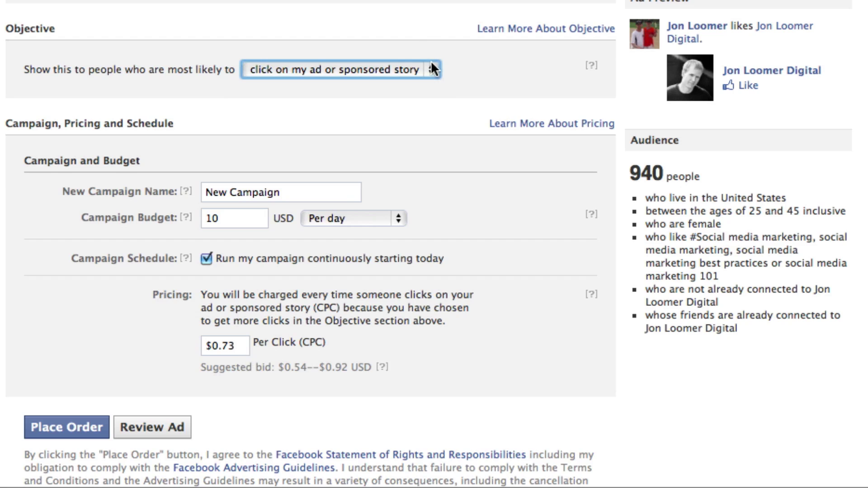
{"action": "left_click", "coordinate": [424, 71]}
{"action": "left_click", "coordinate": [382, 52]}
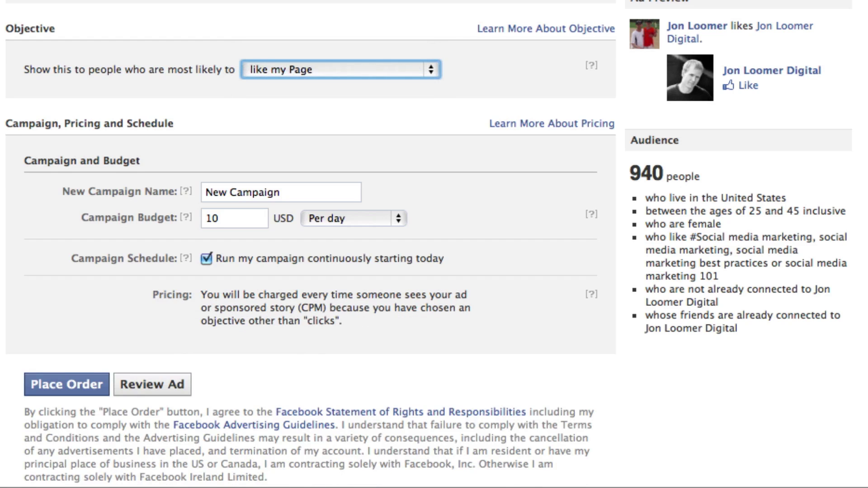
Name the campaign 'Test Campaign' and switch its budget type to Lifetime Budget
{"action": "triple_click", "coordinate": [227, 192]}
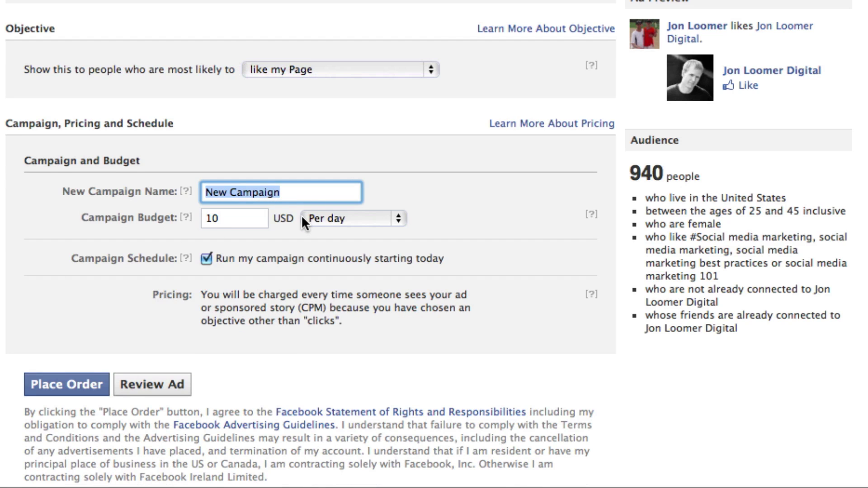
{"action": "type", "text": "N"}
{"action": "key", "text": "BackSpace"}
{"action": "type", "text": "Test Campaign"}
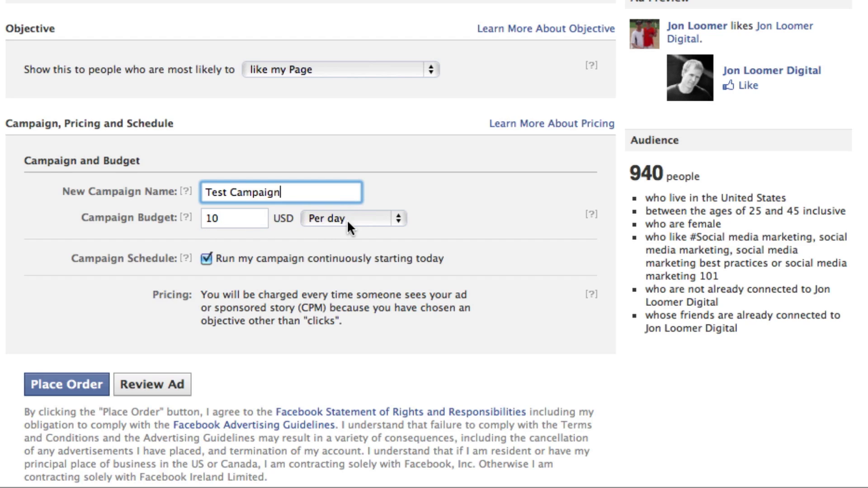
{"action": "left_click", "coordinate": [375, 222]}
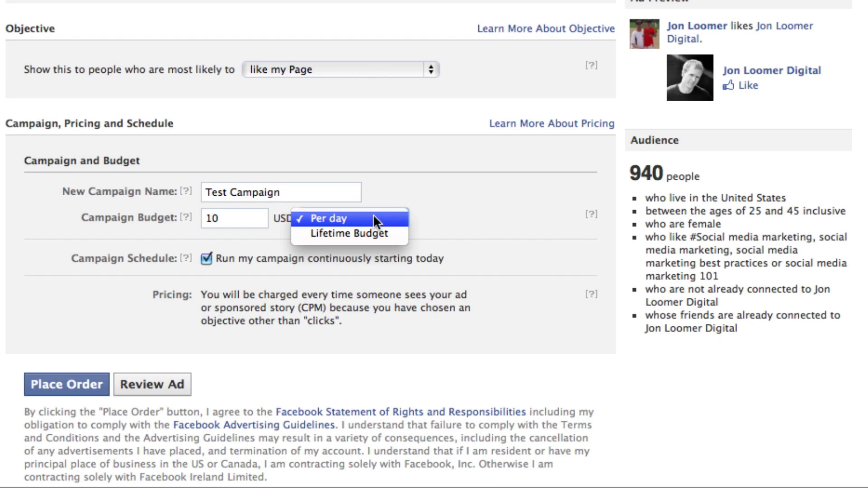
{"action": "left_click", "coordinate": [371, 233]}
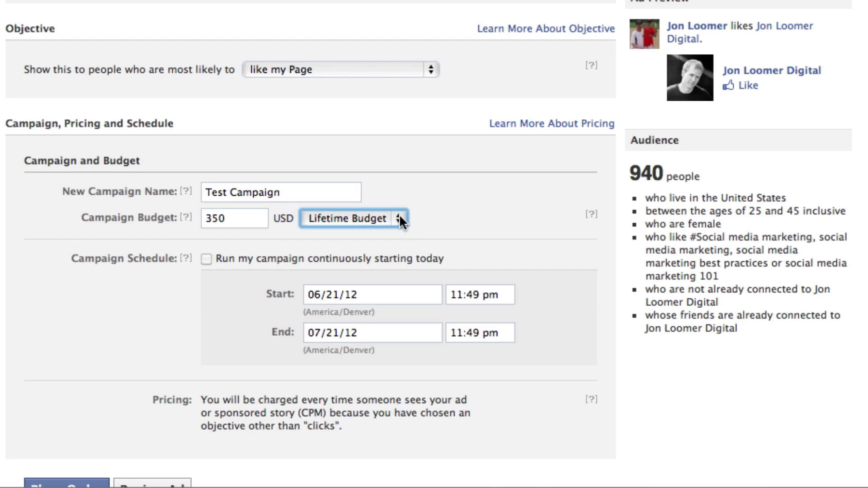
{"action": "key", "text": "shift+Tab"}
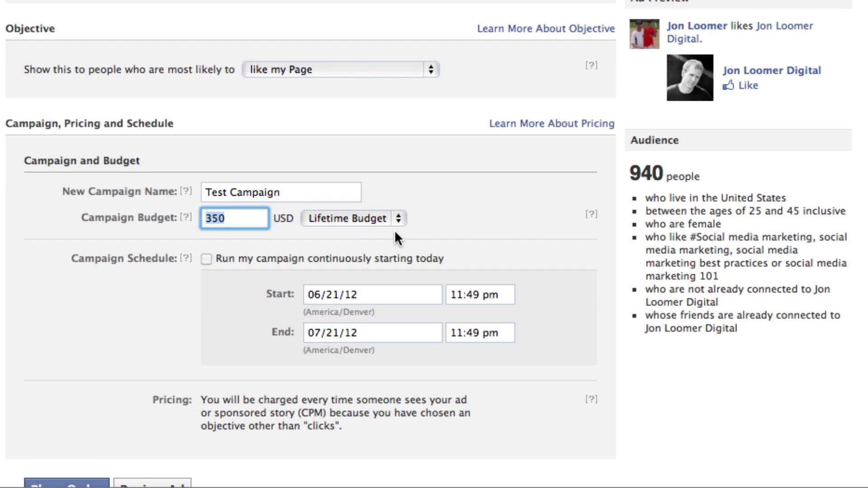
Enter a 10 USD budget, set the end date to 06/22/12, and place the order
{"action": "type", "text": "10"}
{"action": "scroll", "coordinate": [497, 303], "scroll_direction": "down", "scroll_amount": 2}
{"action": "left_click", "coordinate": [327, 276]}
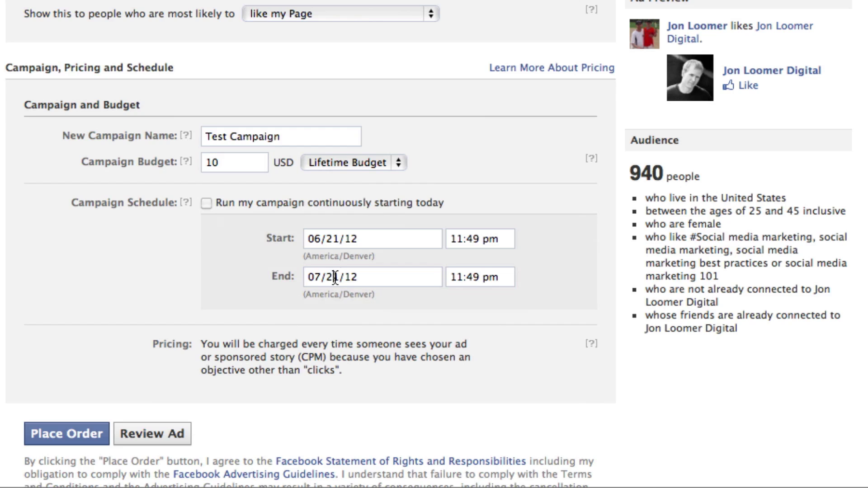
{"action": "left_click_drag", "start_coordinate": [314, 276], "coordinate": [322, 279]}
{"action": "type", "text": "6"}
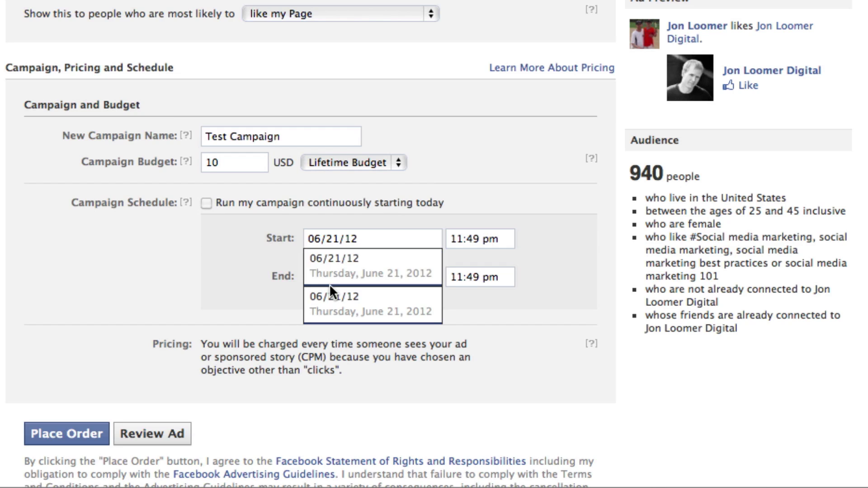
{"action": "left_click", "coordinate": [329, 284]}
{"action": "left_click_drag", "start_coordinate": [332, 277], "coordinate": [339, 277]}
{"action": "type", "text": "2"}
{"action": "left_click", "coordinate": [412, 313]}
{"action": "scroll", "coordinate": [501, 310], "scroll_direction": "down", "scroll_amount": 2}
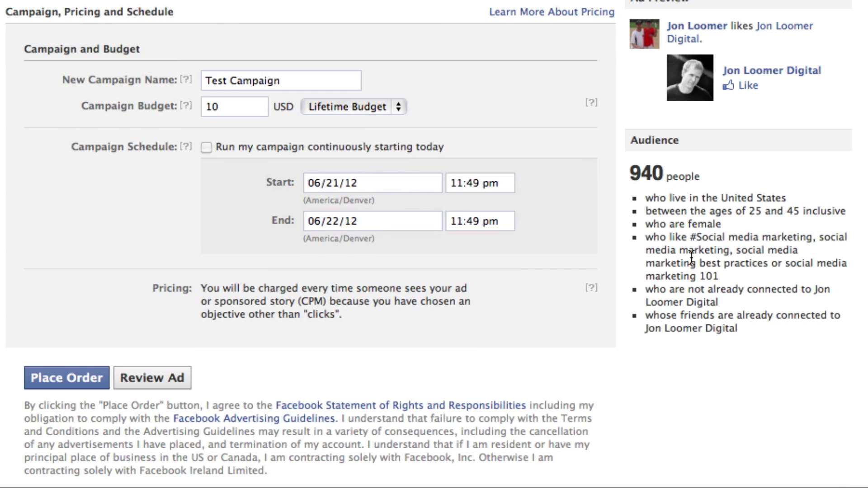
{"action": "left_click", "coordinate": [77, 376]}
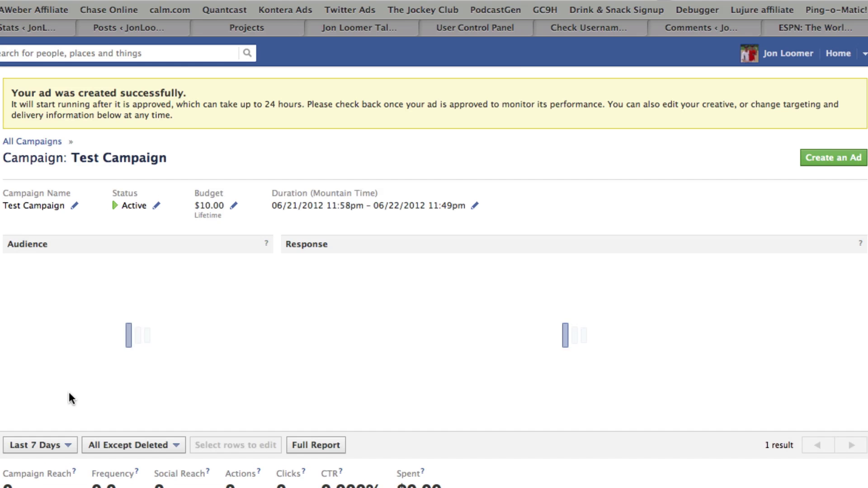
Rename the ad 'My Ad' to 'US Female Page Like' in the ads table
{"action": "scroll", "coordinate": [69, 397], "scroll_direction": "down", "scroll_amount": 6}
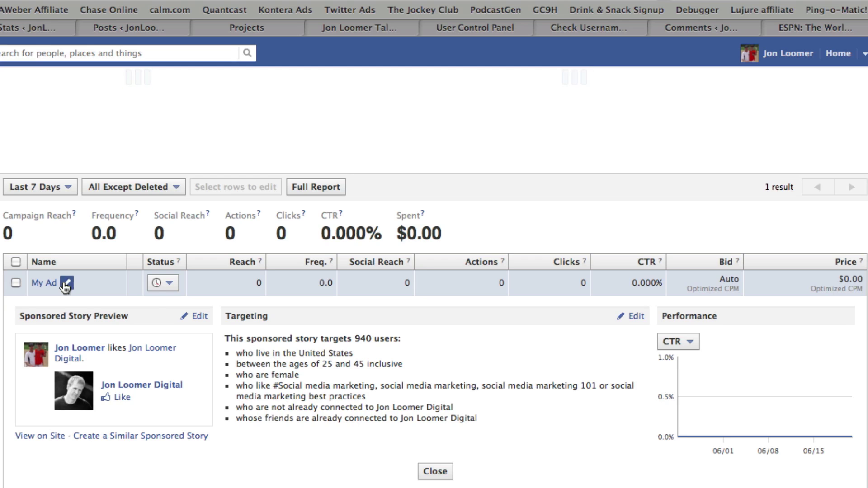
{"action": "left_click", "coordinate": [64, 286]}
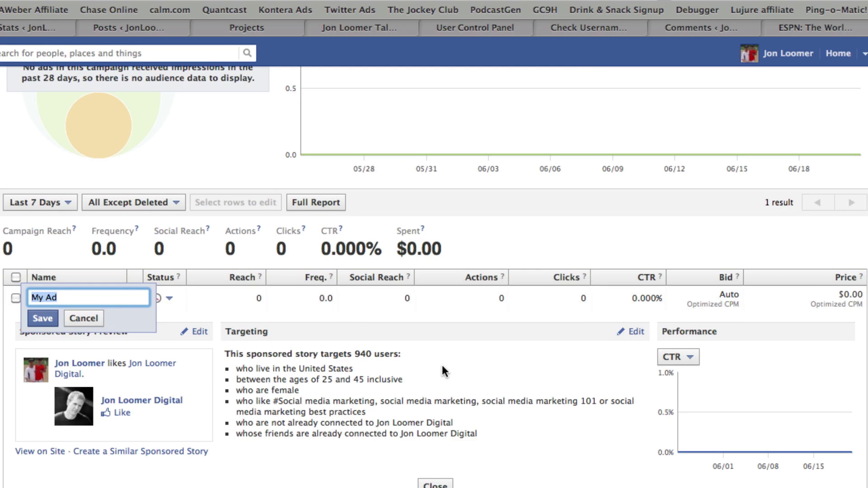
{"action": "type", "text": "US Female Page Like"}
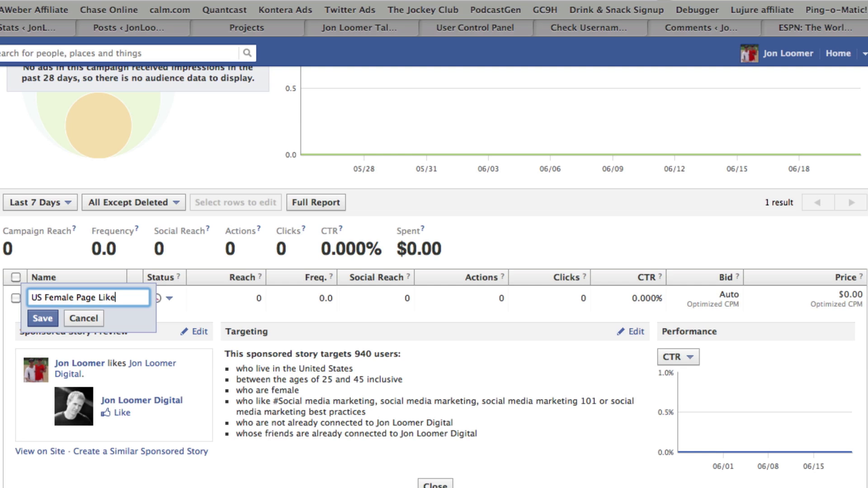
{"action": "key", "text": "Return"}
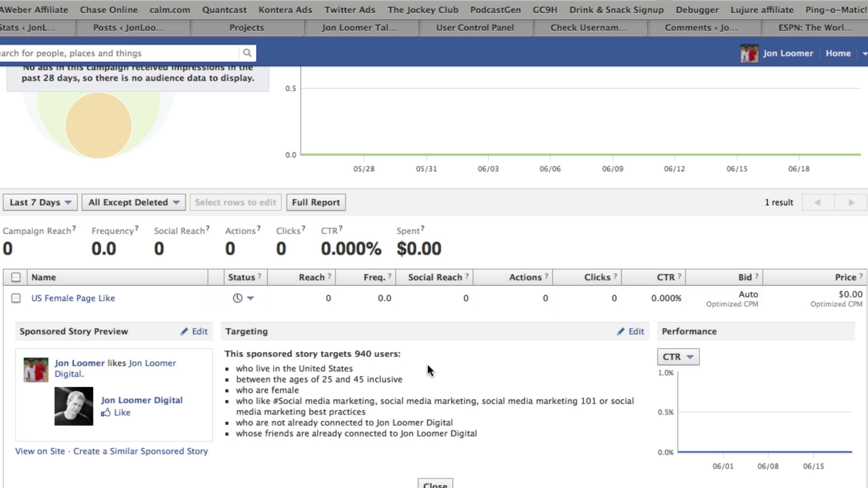
{"action": "scroll", "coordinate": [469, 397], "scroll_direction": "up", "scroll_amount": 1}
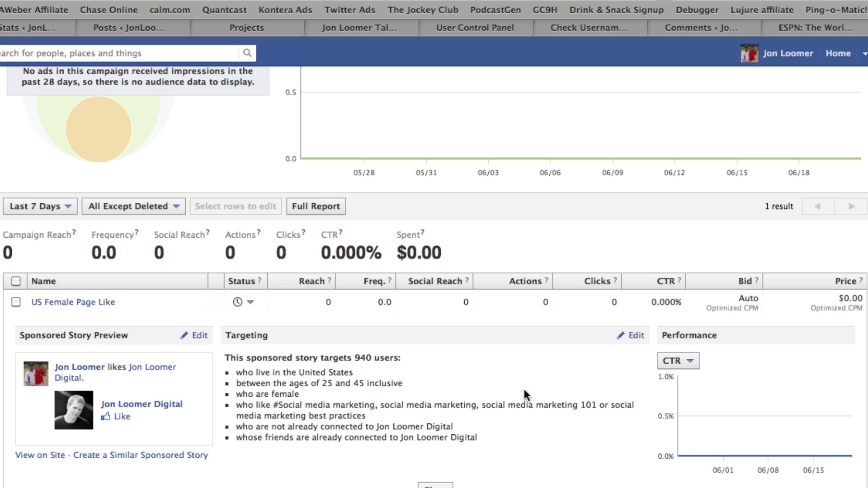
{"action": "scroll", "coordinate": [524, 390], "scroll_direction": "up", "scroll_amount": 5}
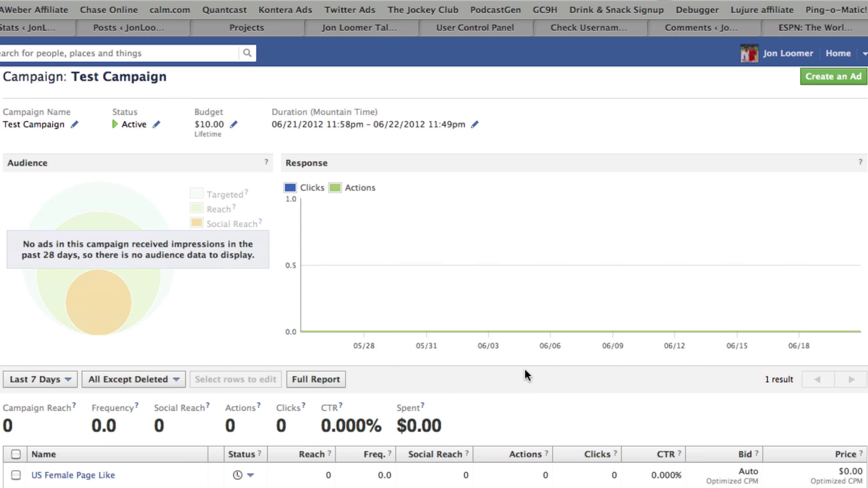
{"action": "left_click", "coordinate": [475, 125]}
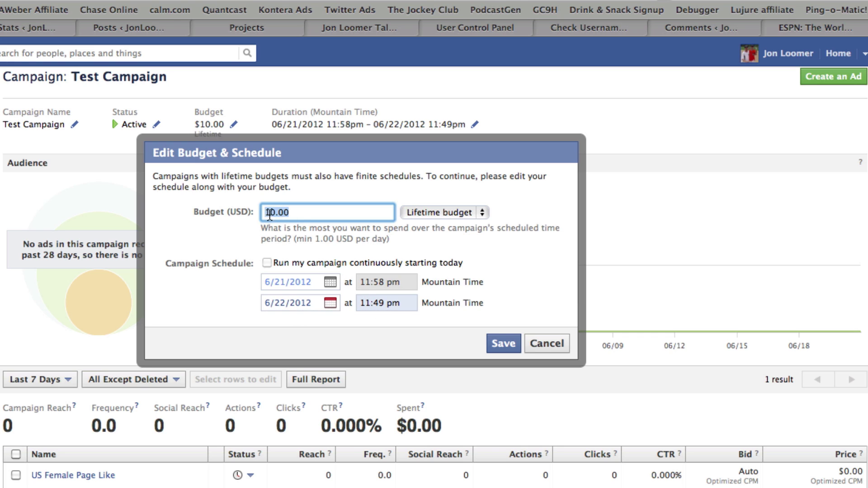
{"action": "left_click", "coordinate": [572, 312]}
{"action": "left_click", "coordinate": [547, 343]}
{"action": "scroll", "coordinate": [617, 305], "scroll_direction": "down", "scroll_amount": 5}
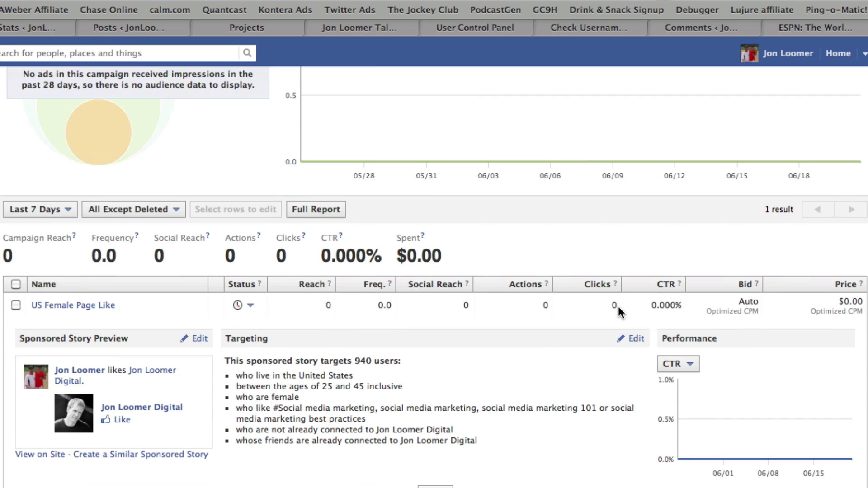
{"action": "scroll", "coordinate": [618, 305], "scroll_direction": "down", "scroll_amount": 2}
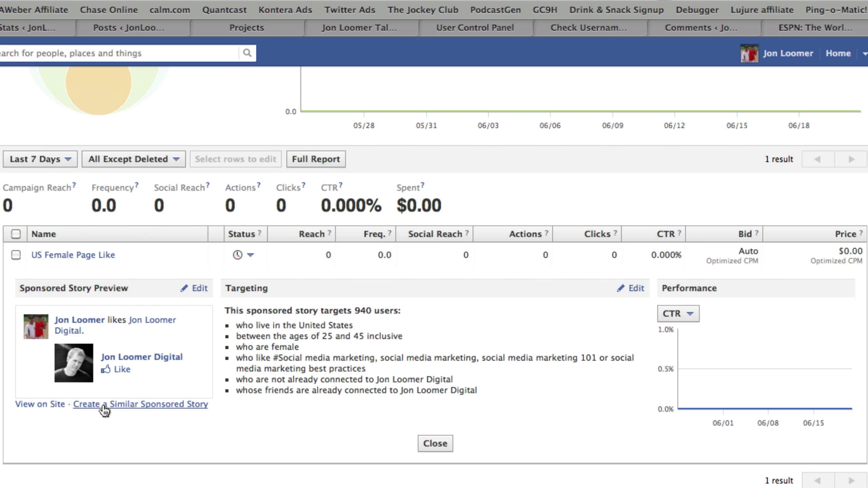
Order a similar sponsored story copied from the first, targeting men
{"action": "left_click", "coordinate": [102, 404]}
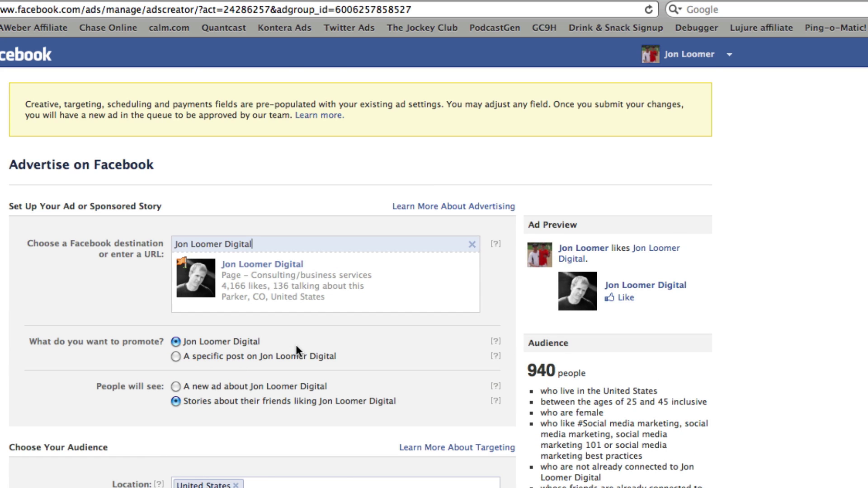
{"action": "scroll", "coordinate": [295, 343], "scroll_direction": "down", "scroll_amount": 7}
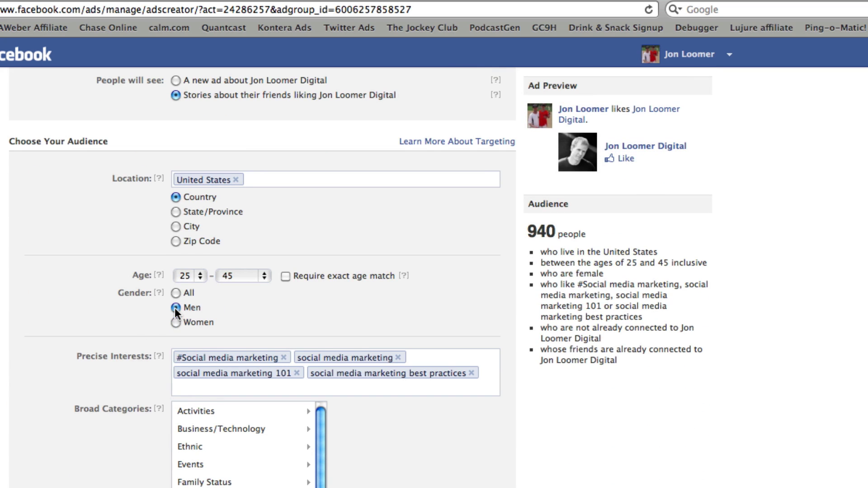
{"action": "scroll", "coordinate": [799, 372], "scroll_direction": "down", "scroll_amount": 15}
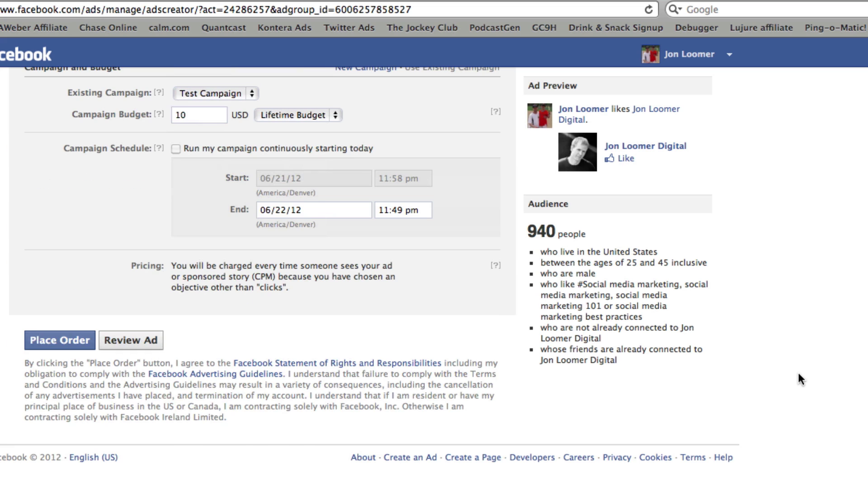
{"action": "left_click", "coordinate": [54, 341]}
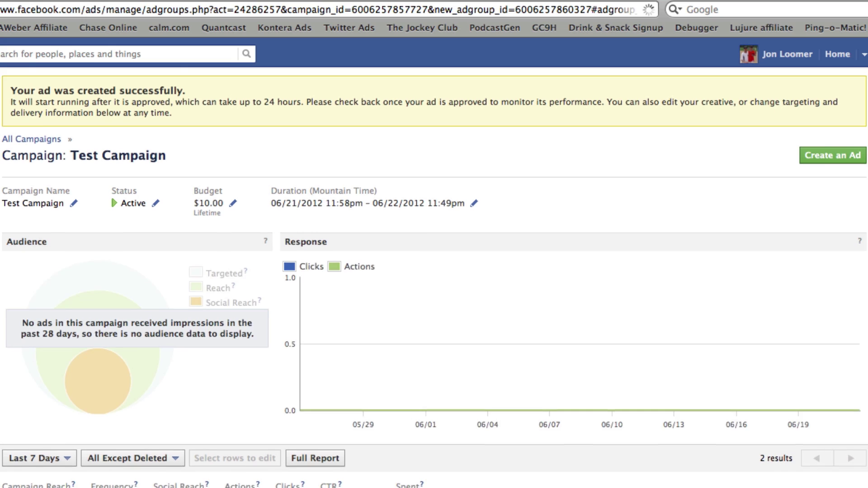
Rename the second 'My Ad' to 'US Male Page Like' in the ads table
{"action": "scroll", "coordinate": [434, 244], "scroll_direction": "down", "scroll_amount": 5}
{"action": "left_click", "coordinate": [47, 393]}
{"action": "scroll", "coordinate": [55, 361], "scroll_direction": "down", "scroll_amount": 3}
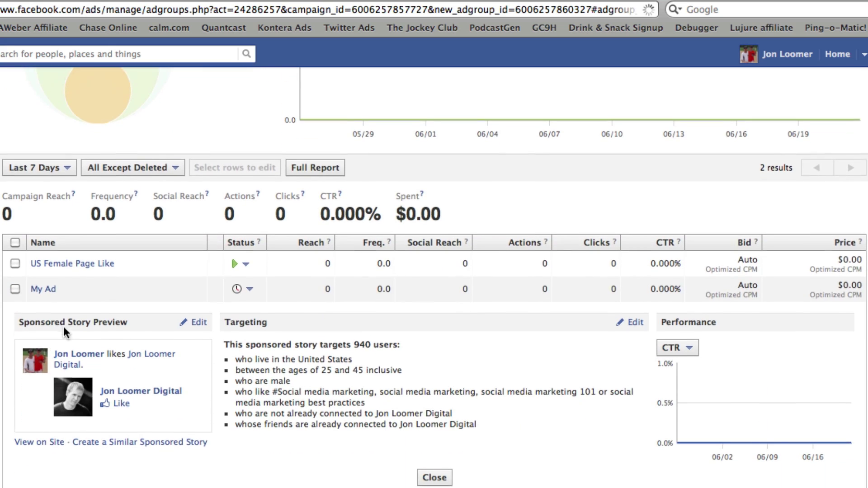
{"action": "left_click", "coordinate": [64, 283]}
{"action": "type", "text": "US Male Page Like"}
{"action": "key", "text": "Return"}
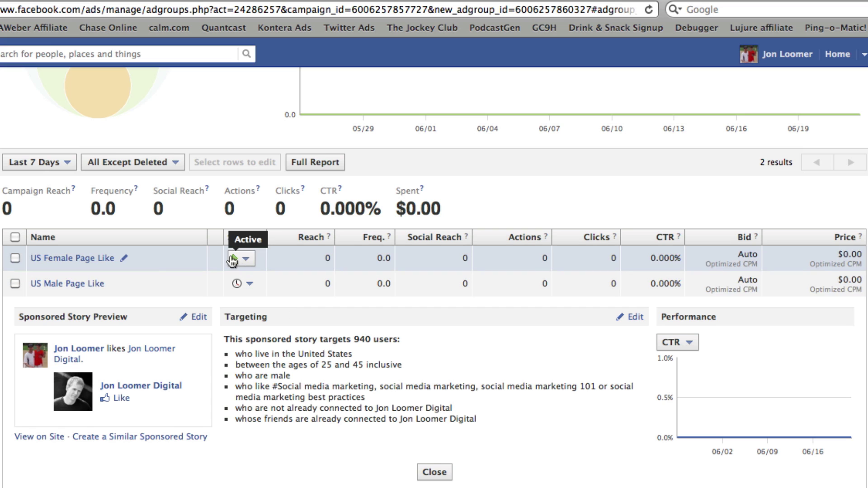
{"action": "scroll", "coordinate": [409, 365], "scroll_direction": "up", "scroll_amount": 6}
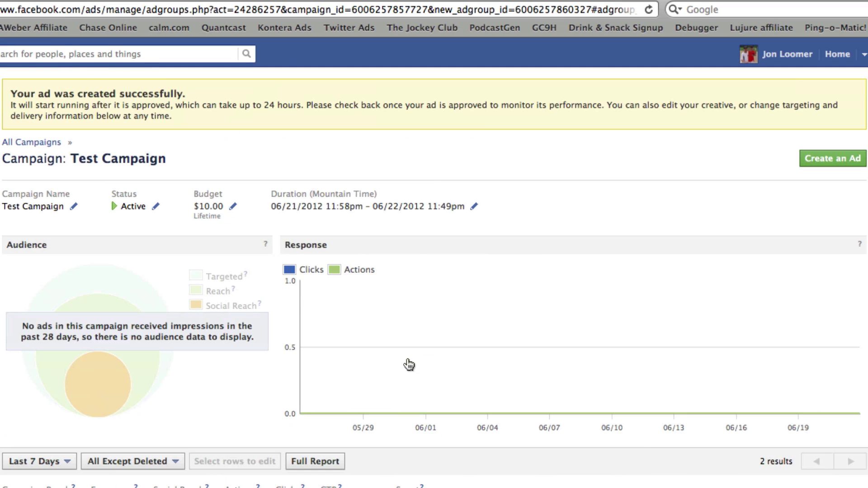
{"action": "scroll", "coordinate": [409, 363], "scroll_direction": "down", "scroll_amount": 4}
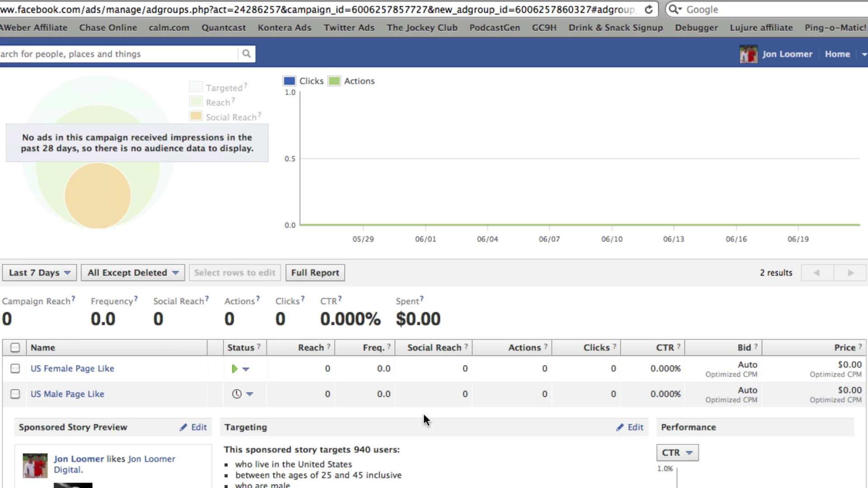
{"action": "scroll", "coordinate": [316, 430], "scroll_direction": "down", "scroll_amount": 2}
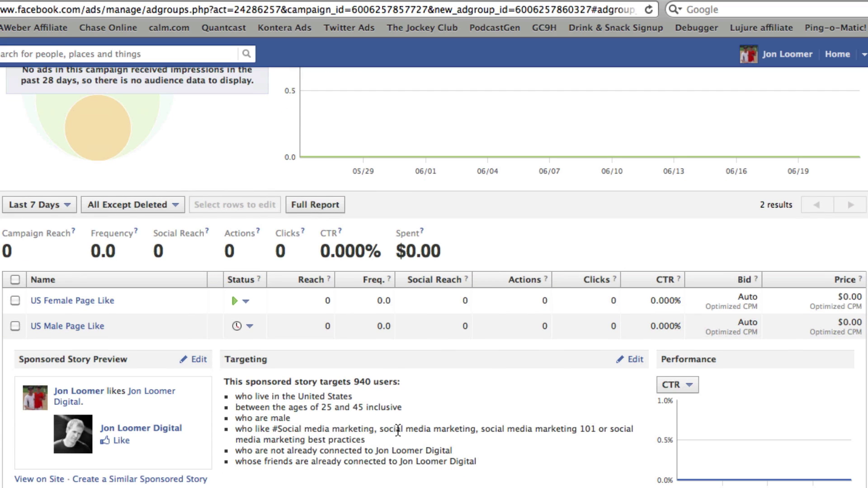
{"action": "scroll", "coordinate": [397, 430], "scroll_direction": "down", "scroll_amount": 1}
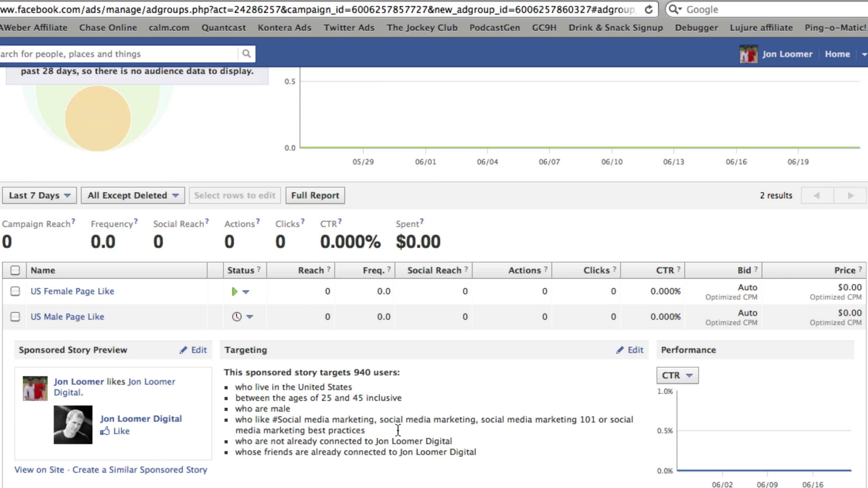
Set the status of US Female Page Like to Paused
{"action": "left_click", "coordinate": [247, 293]}
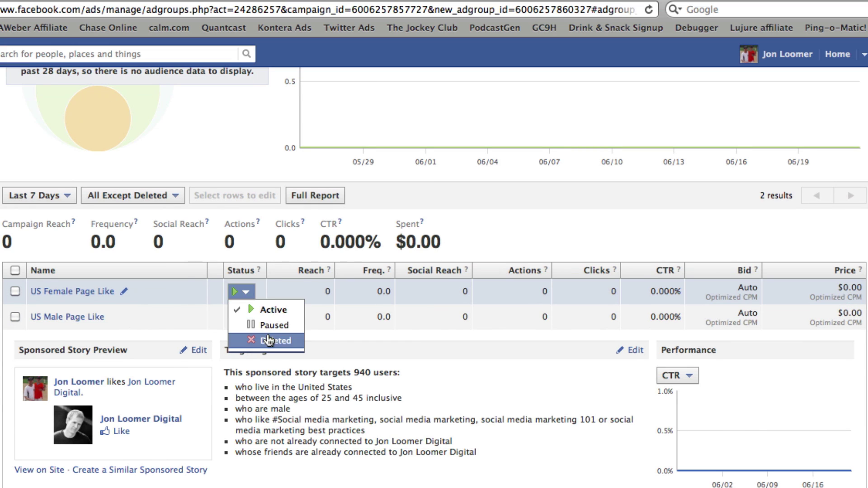
{"action": "left_click", "coordinate": [271, 325]}
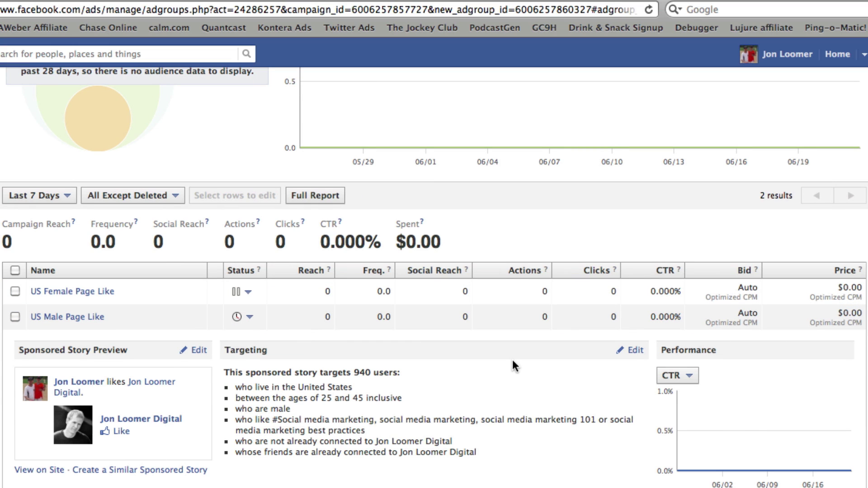